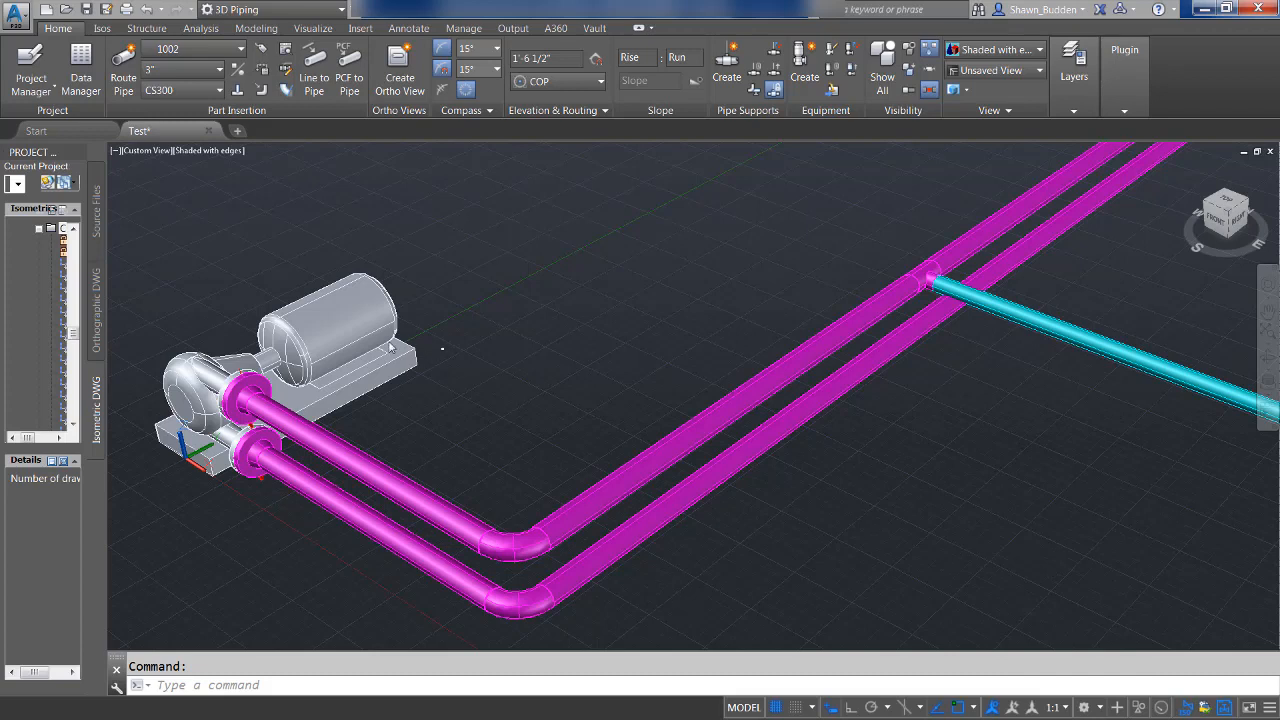
- Change the model viewport's visual style to 2D Wireframe
{"action": "left_click", "coordinate": [100, 28]}
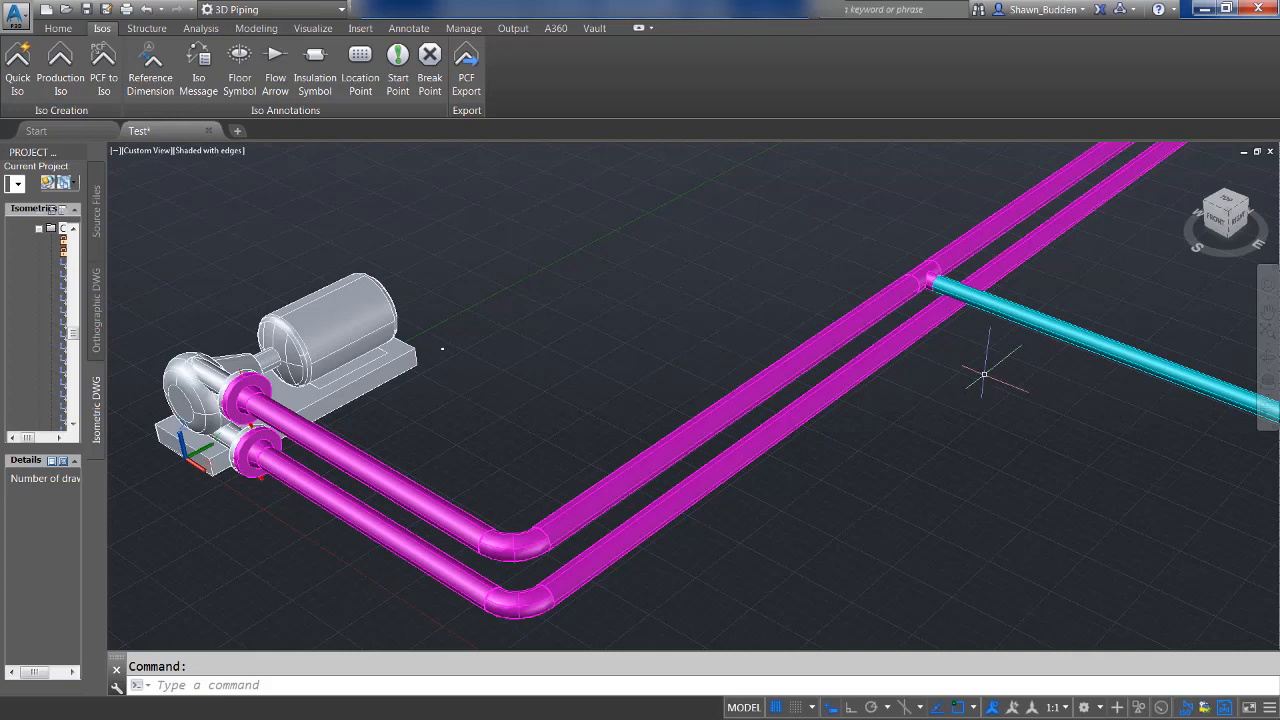
{"action": "left_click", "coordinate": [209, 153]}
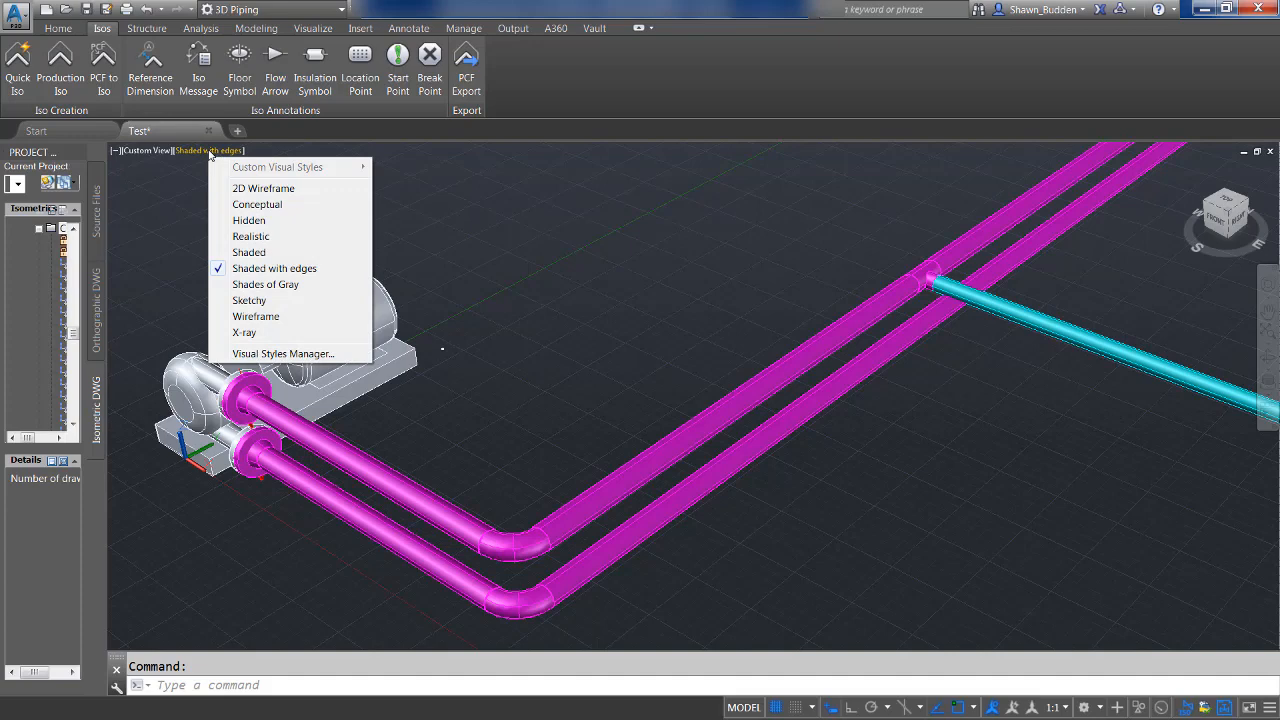
{"action": "left_click", "coordinate": [252, 190]}
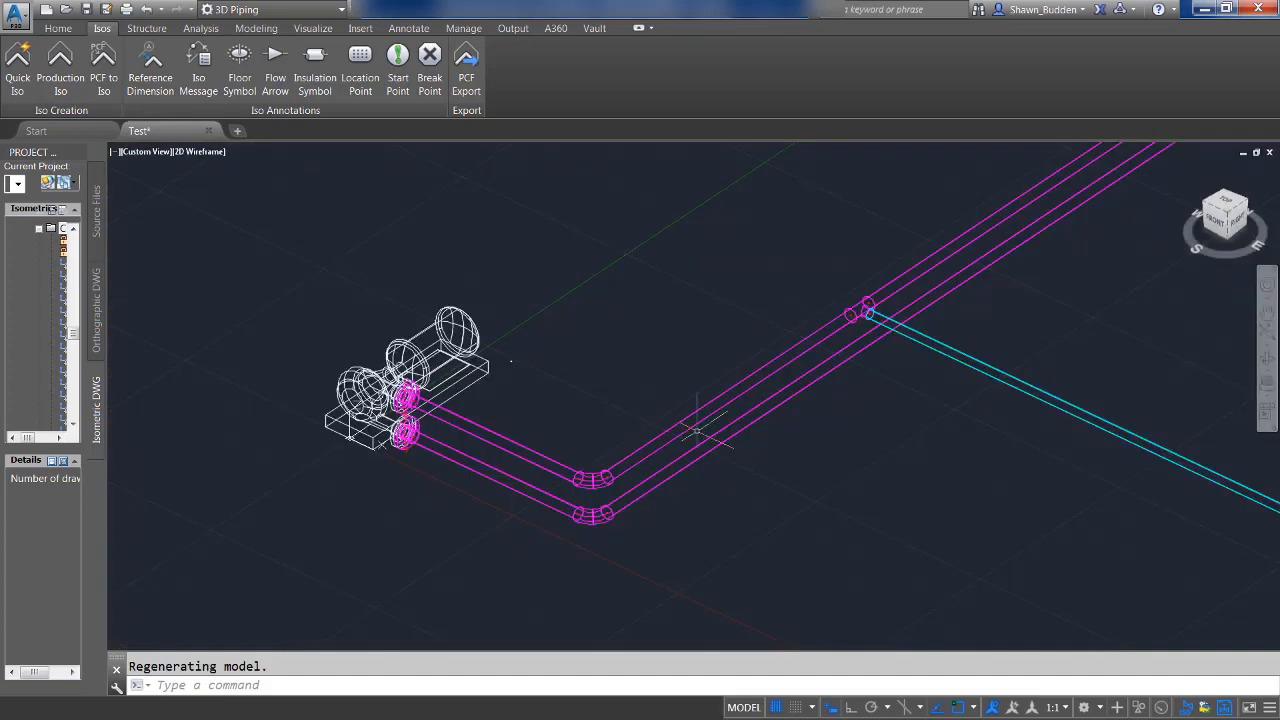
- Add an iso start point at the endpoint of the upper pipe run's elbow, where the long straight pipe begins
{"action": "scroll", "coordinate": [697, 430], "scroll_direction": "up", "scroll_amount": 2}
{"action": "middle_click_drag", "start_coordinate": [823, 471], "coordinate": [732, 484]}
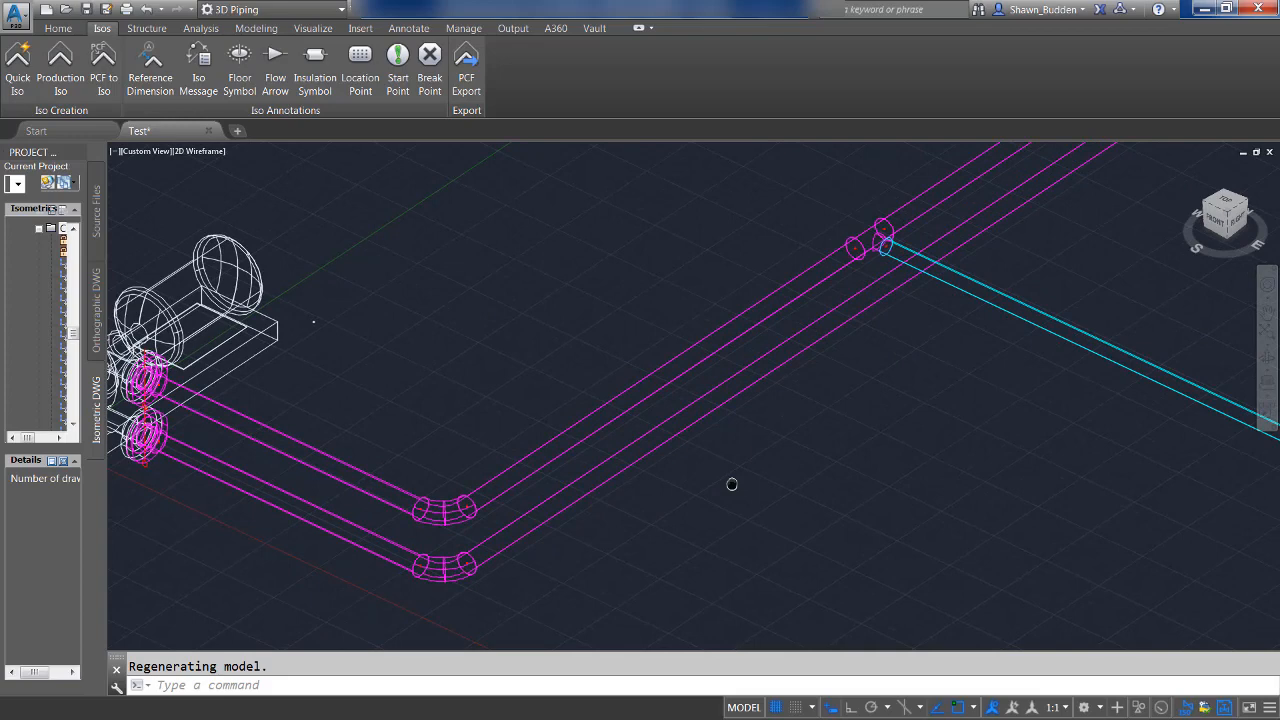
{"action": "left_click", "coordinate": [403, 62]}
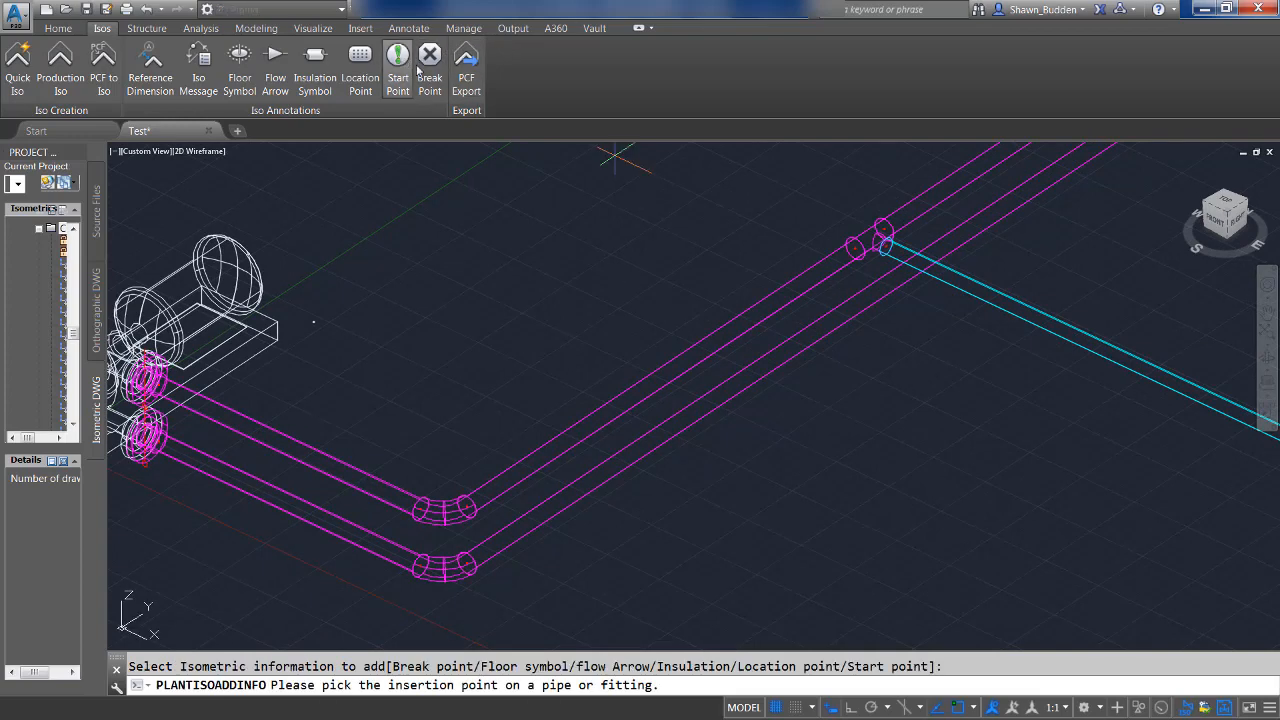
{"action": "right_click", "coordinate": [496, 318], "text": "shift"}
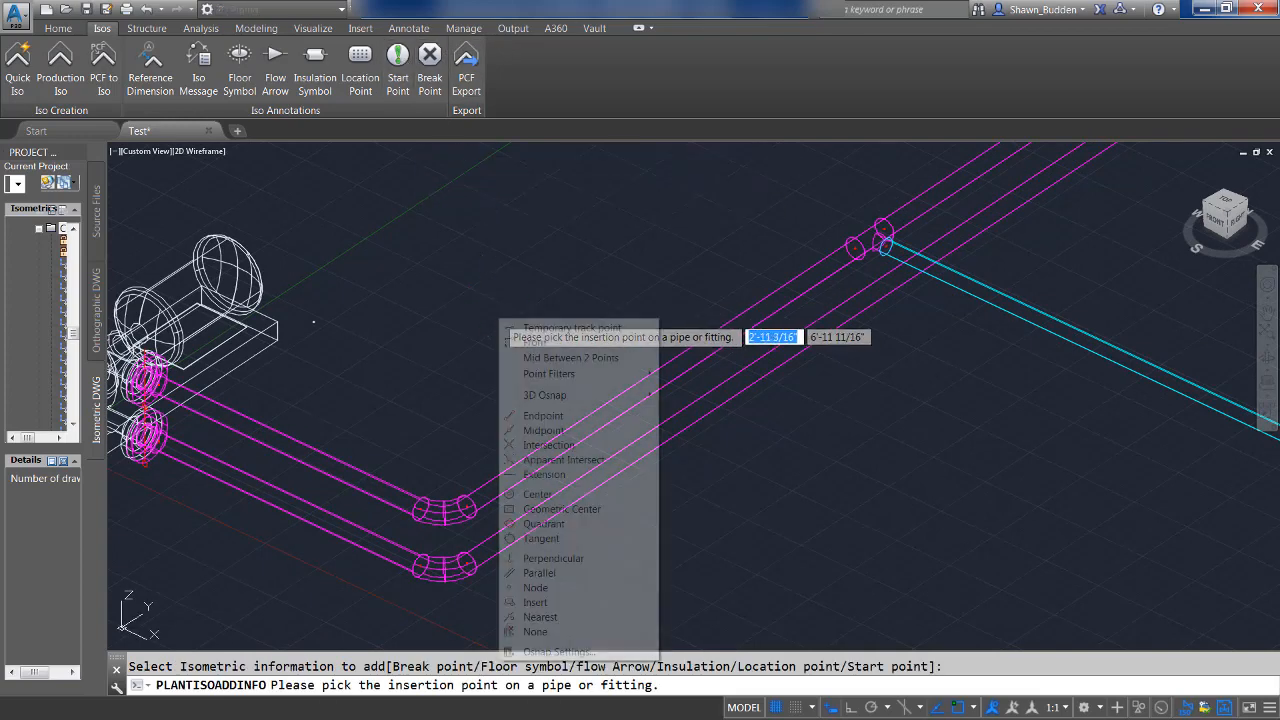
{"action": "left_click", "coordinate": [545, 416]}
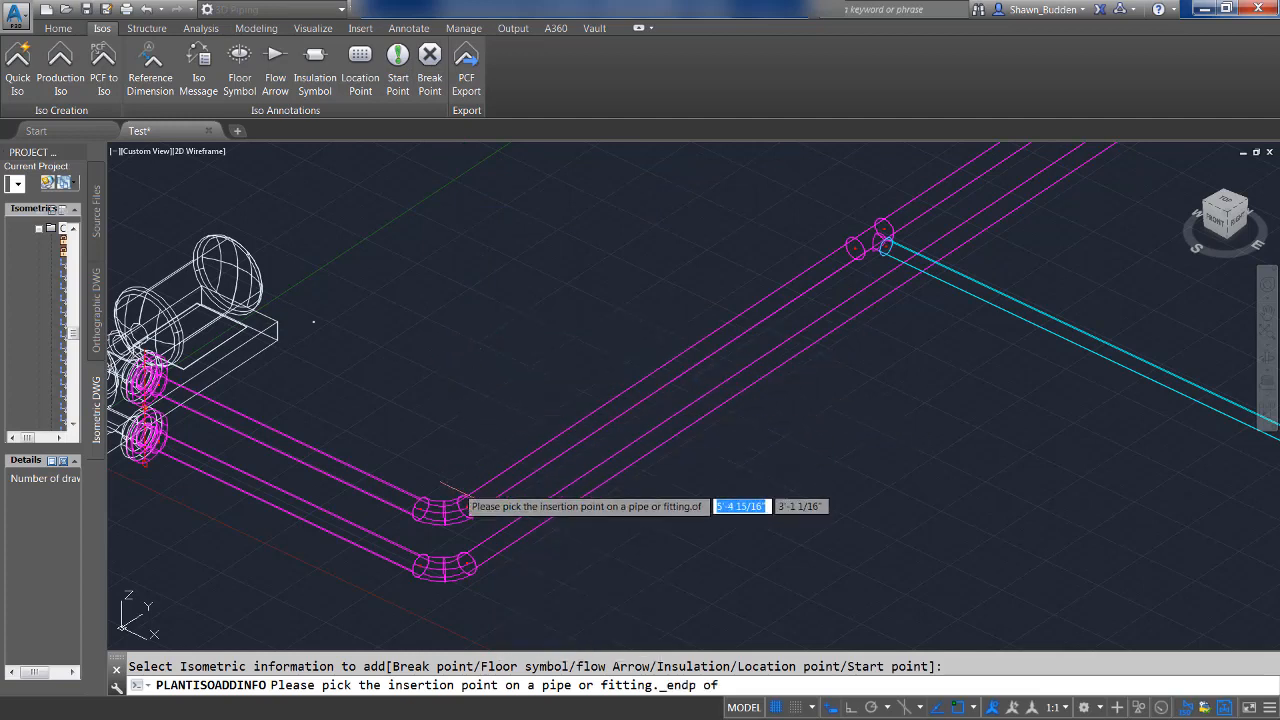
{"action": "left_click", "coordinate": [466, 507]}
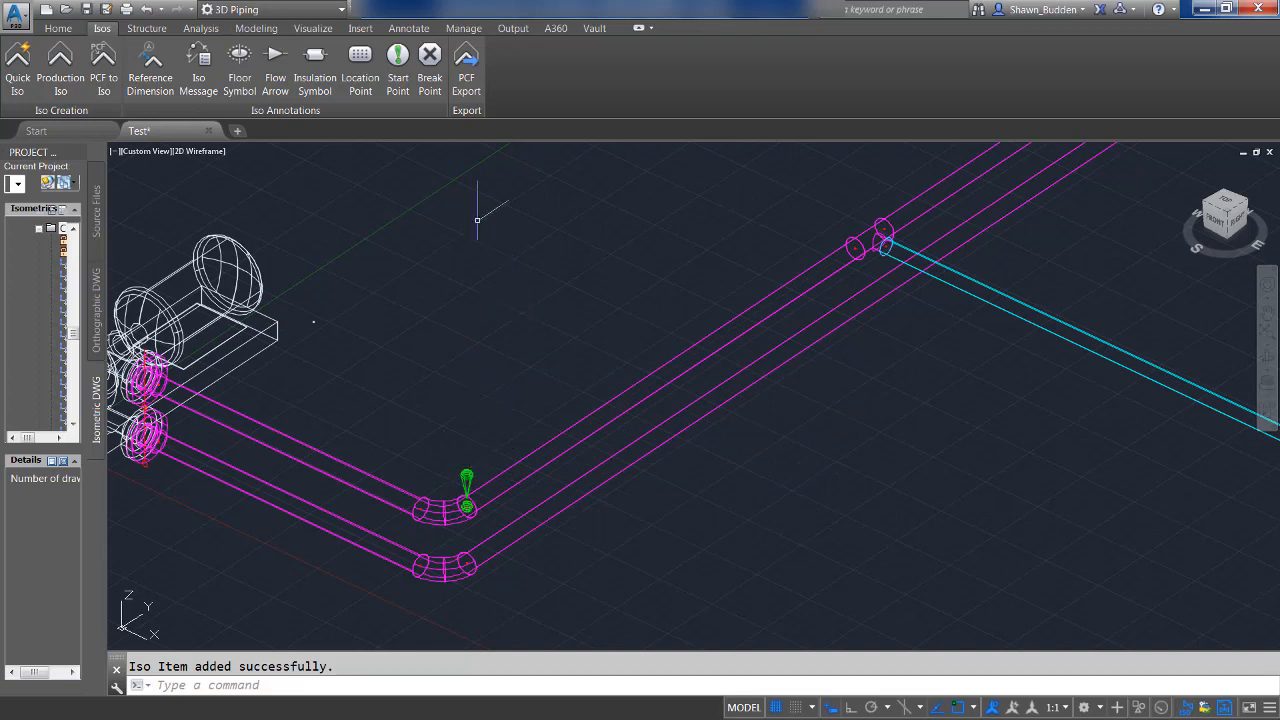
- Add an iso break point at the pipe endpoint where the upper line meets the branch tee
{"action": "left_click", "coordinate": [430, 62]}
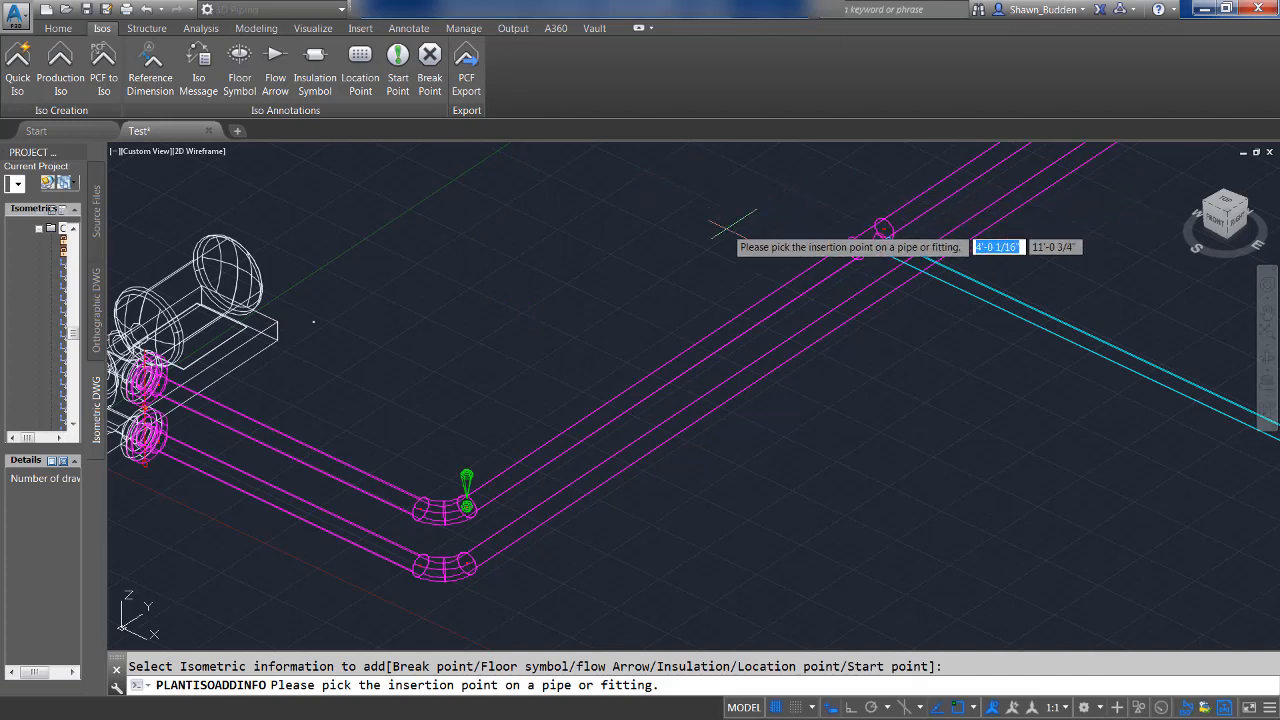
{"action": "right_click", "coordinate": [666, 232], "text": "shift"}
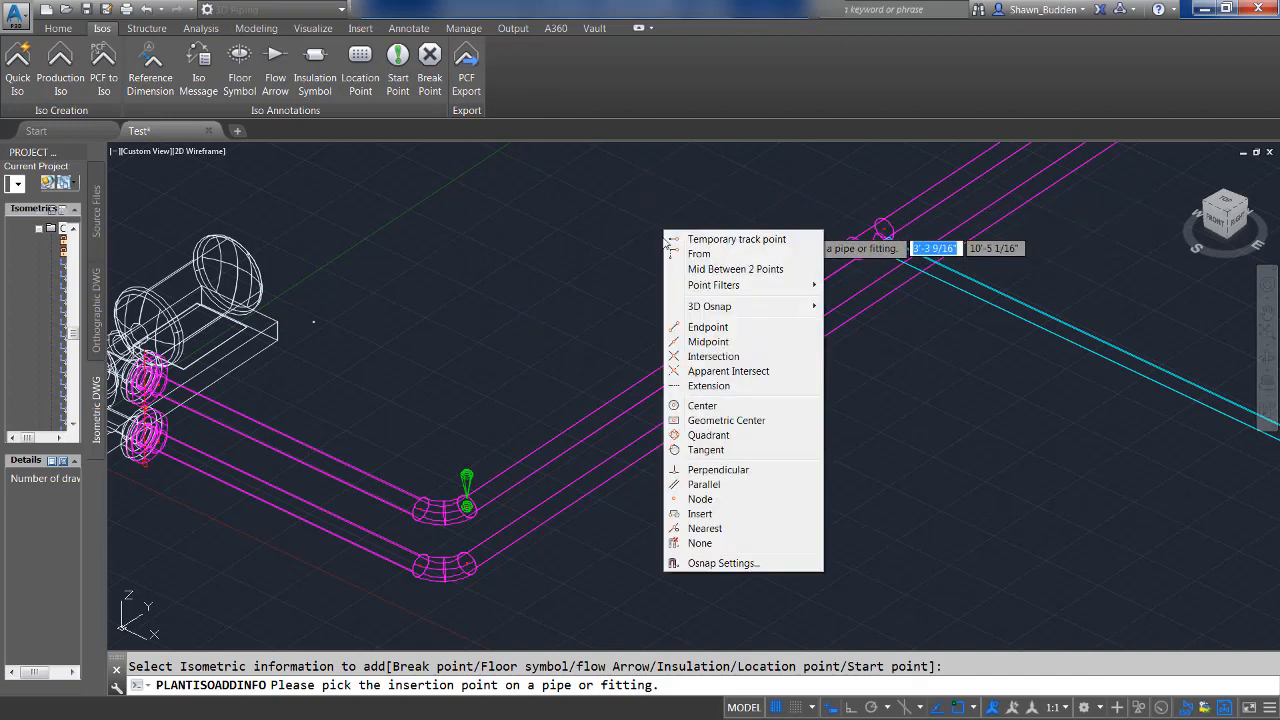
{"action": "left_click", "coordinate": [709, 329]}
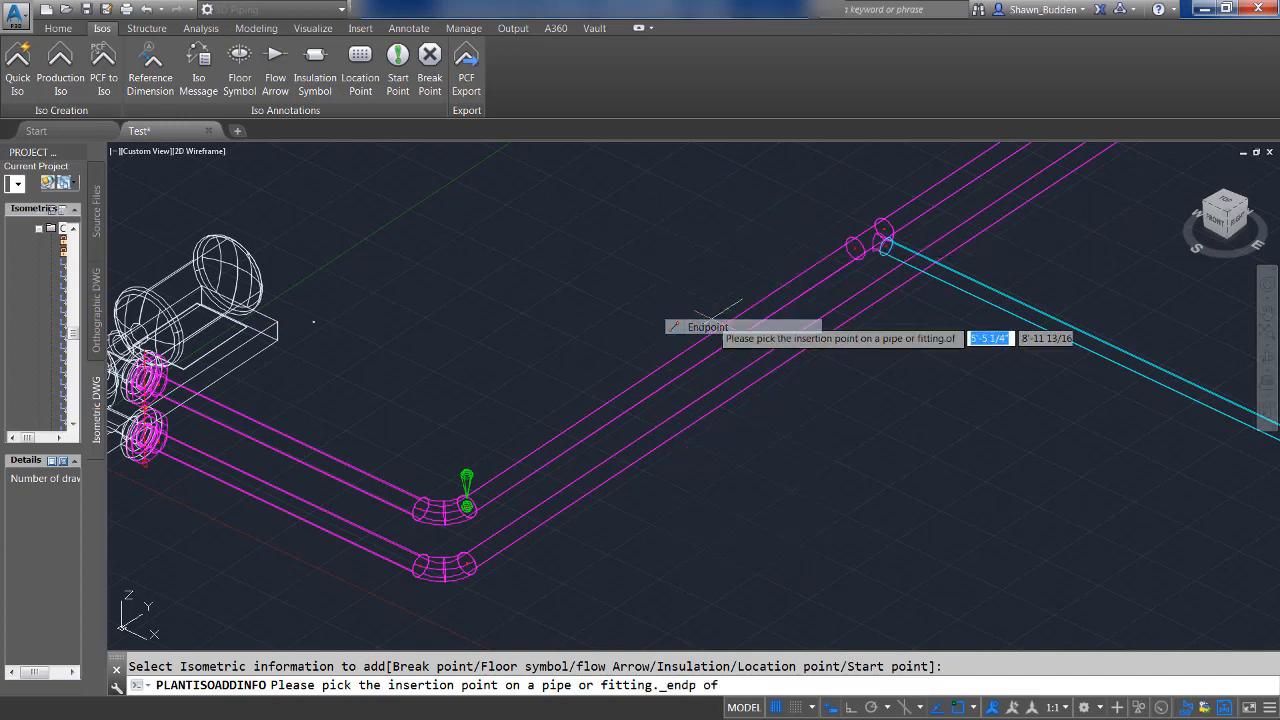
{"action": "left_click", "coordinate": [855, 246]}
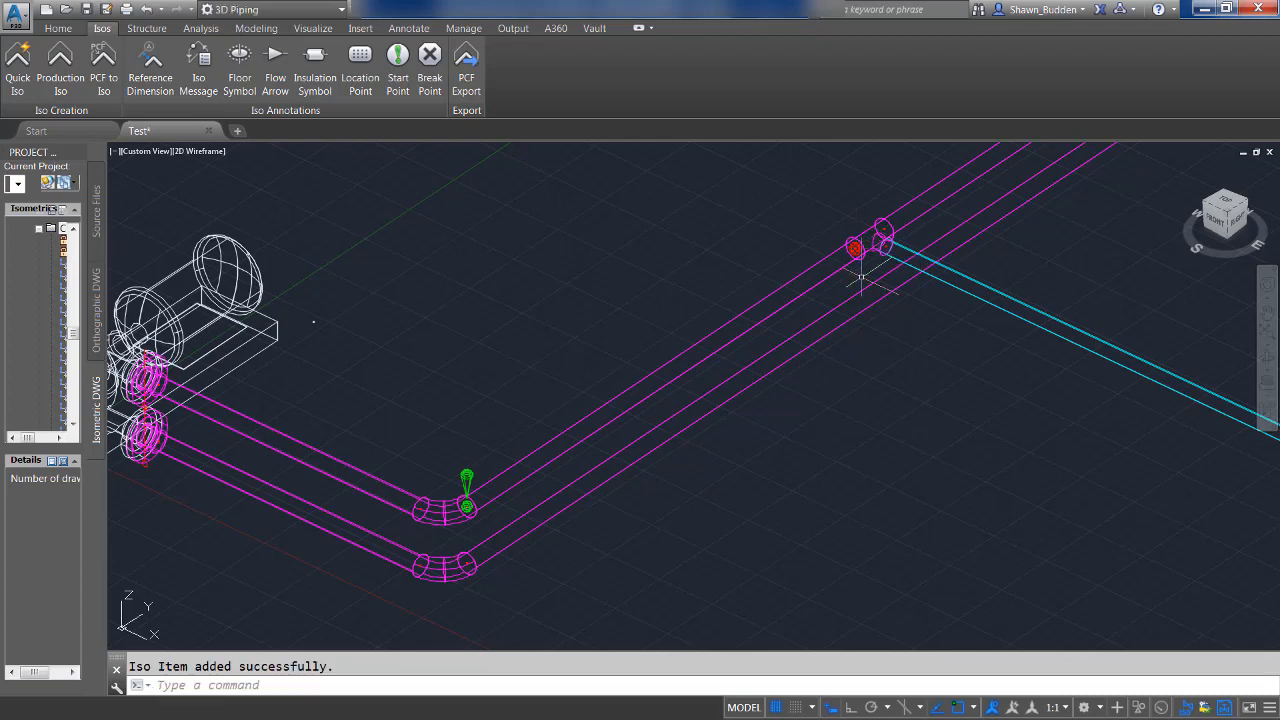
- Place an iso flow arrow on the upper pipe between the elbow and tee using the Nearest snap, with its direction reversed
{"action": "scroll", "coordinate": [850, 244], "scroll_direction": "up", "scroll_amount": 4}
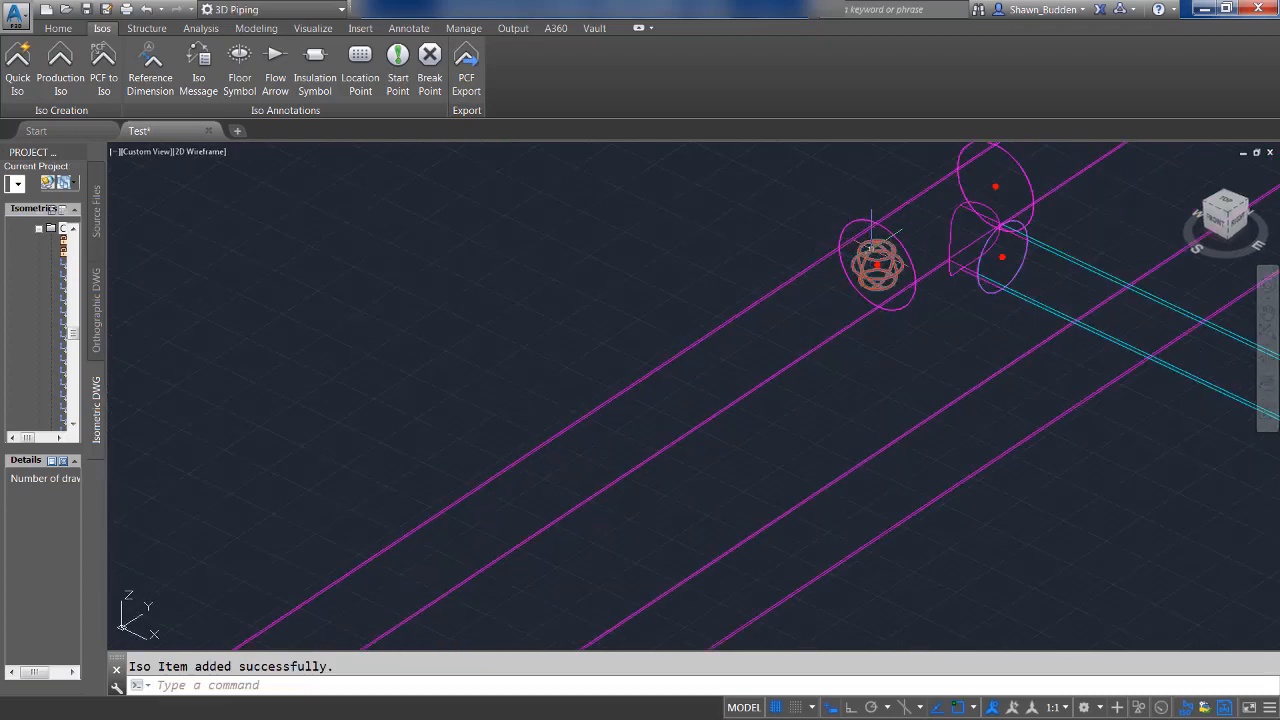
{"action": "scroll", "coordinate": [872, 245], "scroll_direction": "down", "scroll_amount": 4}
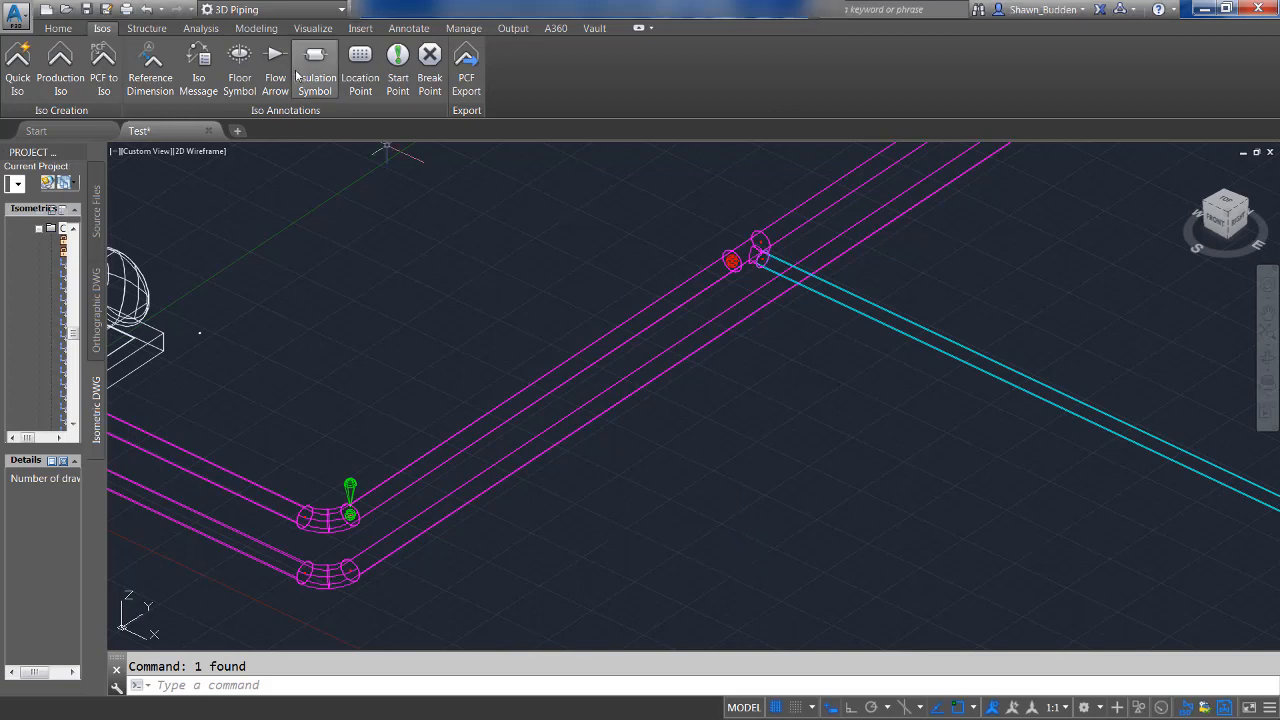
{"action": "left_click", "coordinate": [287, 62]}
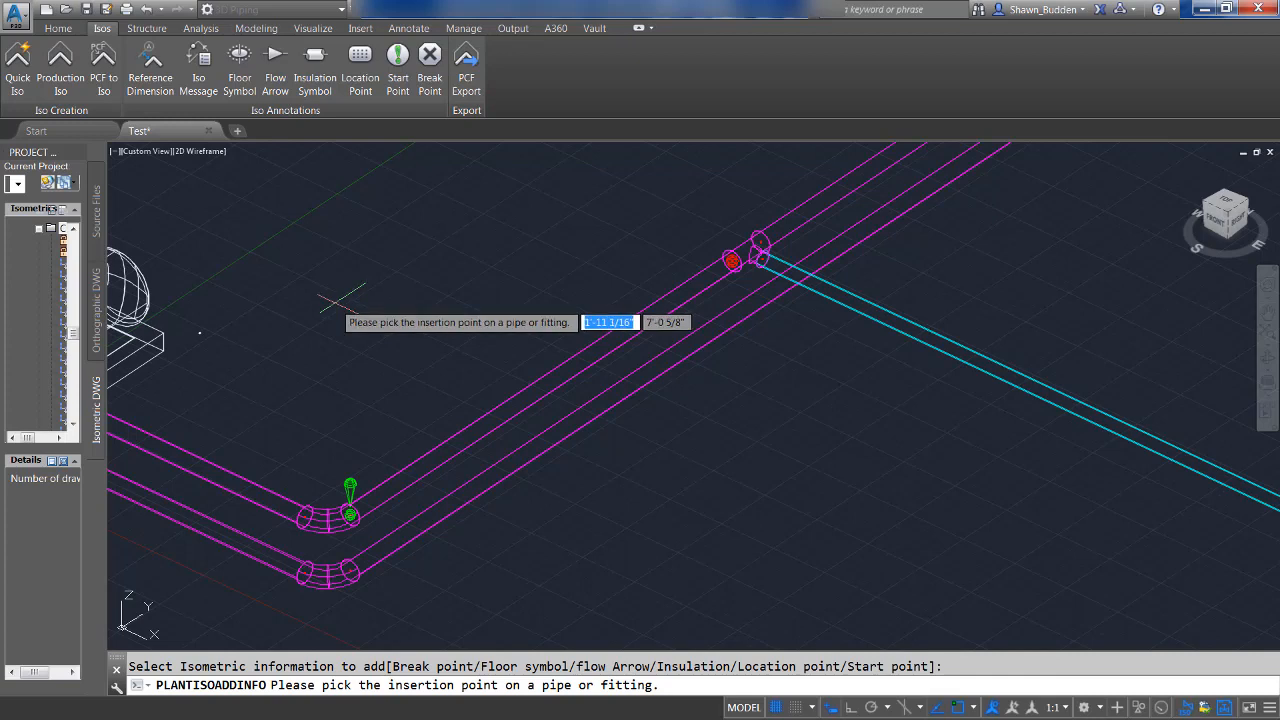
{"action": "right_click", "coordinate": [440, 284], "text": "shift"}
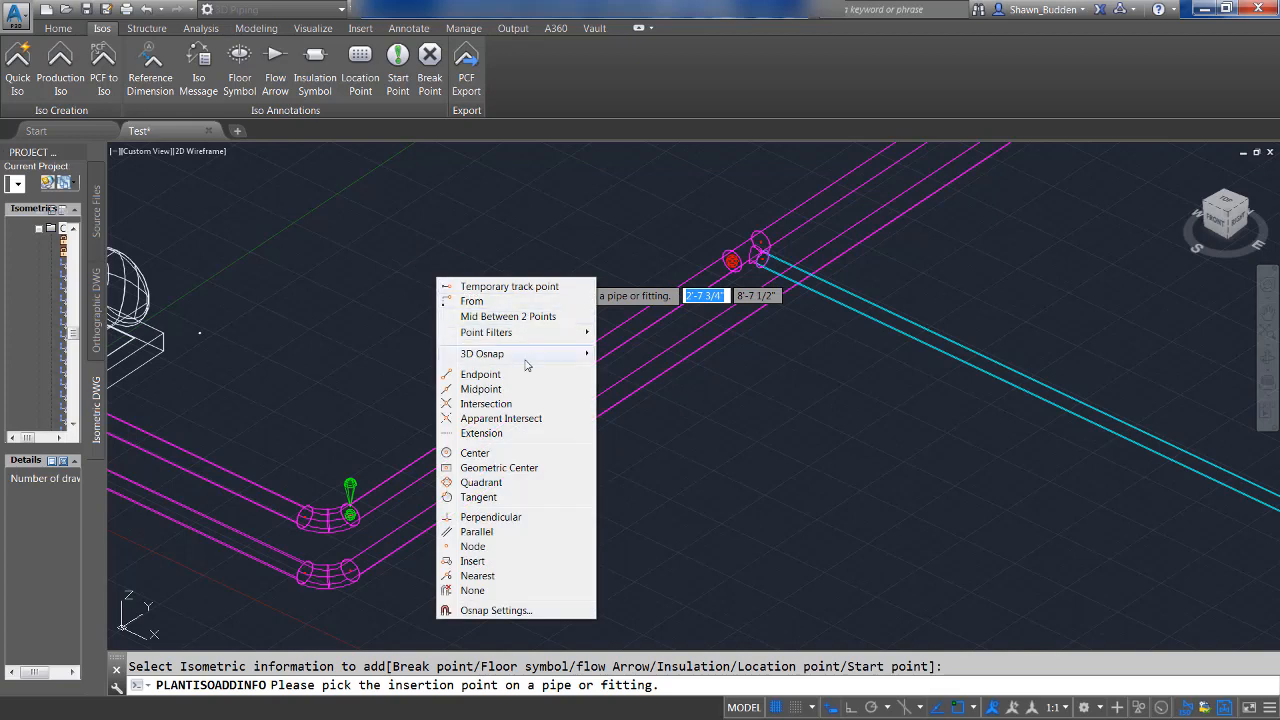
{"action": "left_click", "coordinate": [490, 578]}
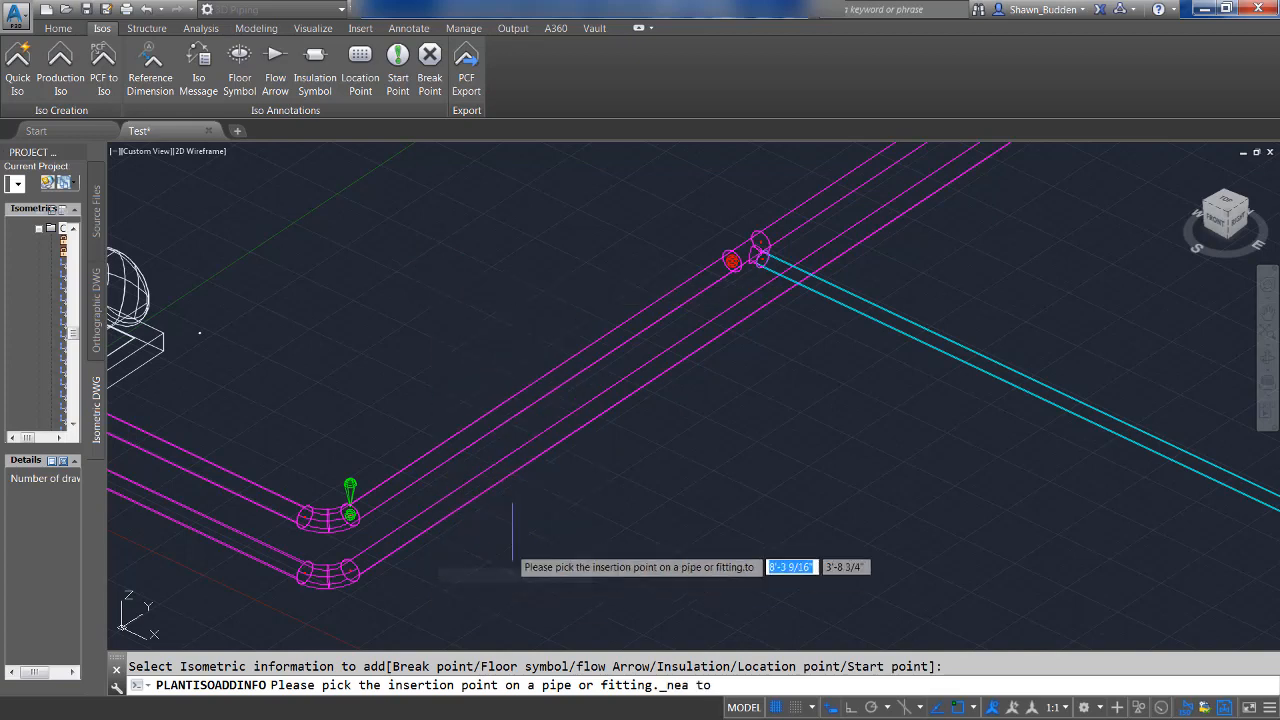
{"action": "left_click", "coordinate": [541, 382]}
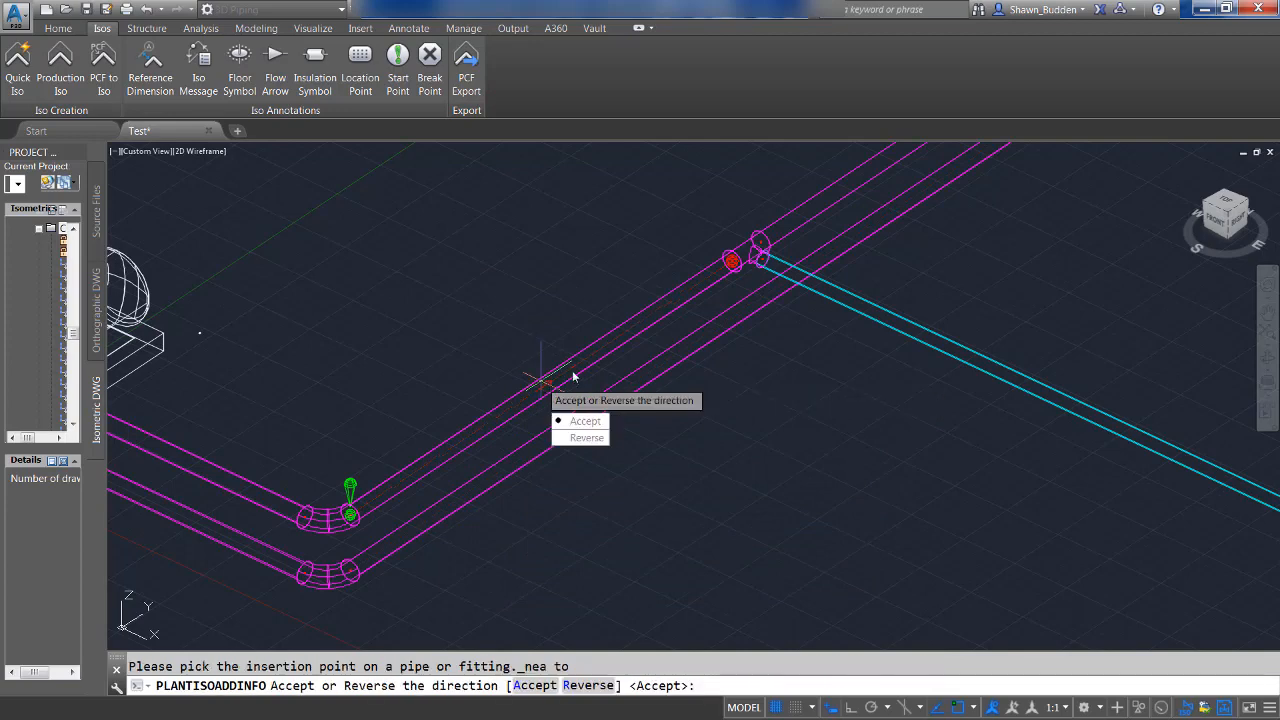
{"action": "left_click", "coordinate": [589, 438]}
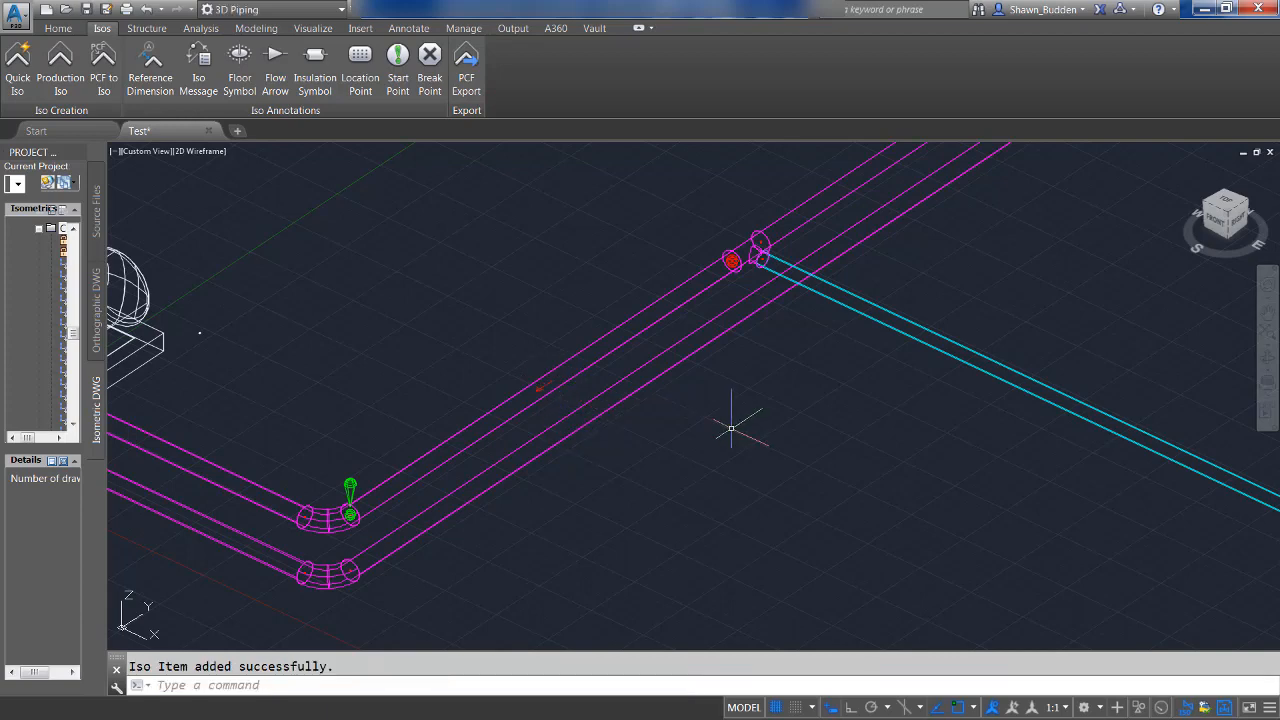
- Create an iso message with no enclosure and the text "Iso Message Box"
{"action": "scroll", "coordinate": [528, 371], "scroll_direction": "up", "scroll_amount": 4}
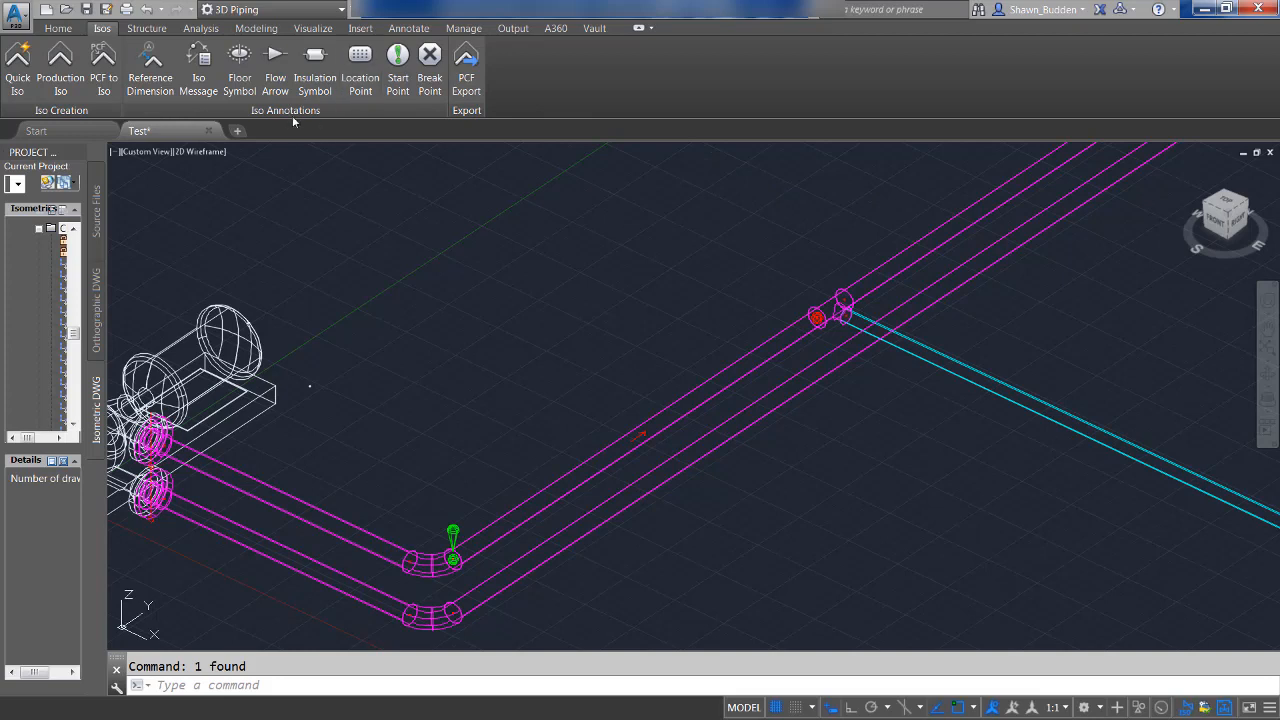
{"action": "left_click", "coordinate": [195, 70]}
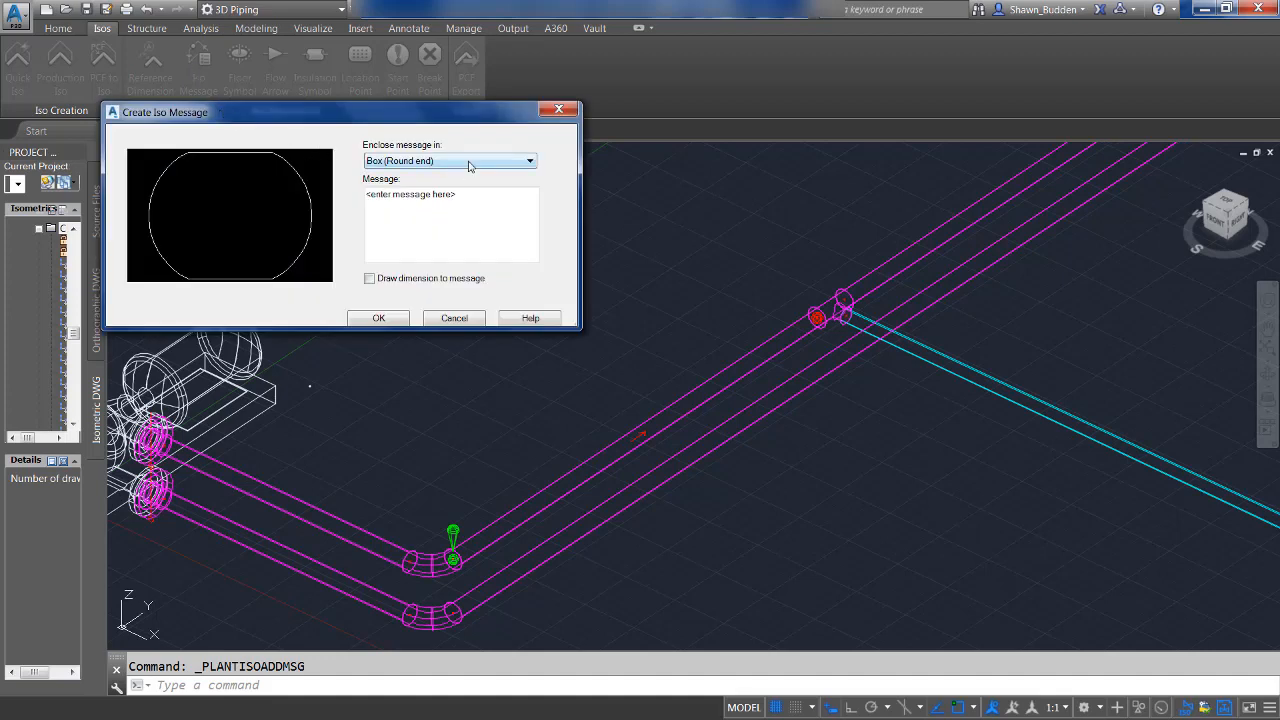
{"action": "left_click", "coordinate": [469, 164]}
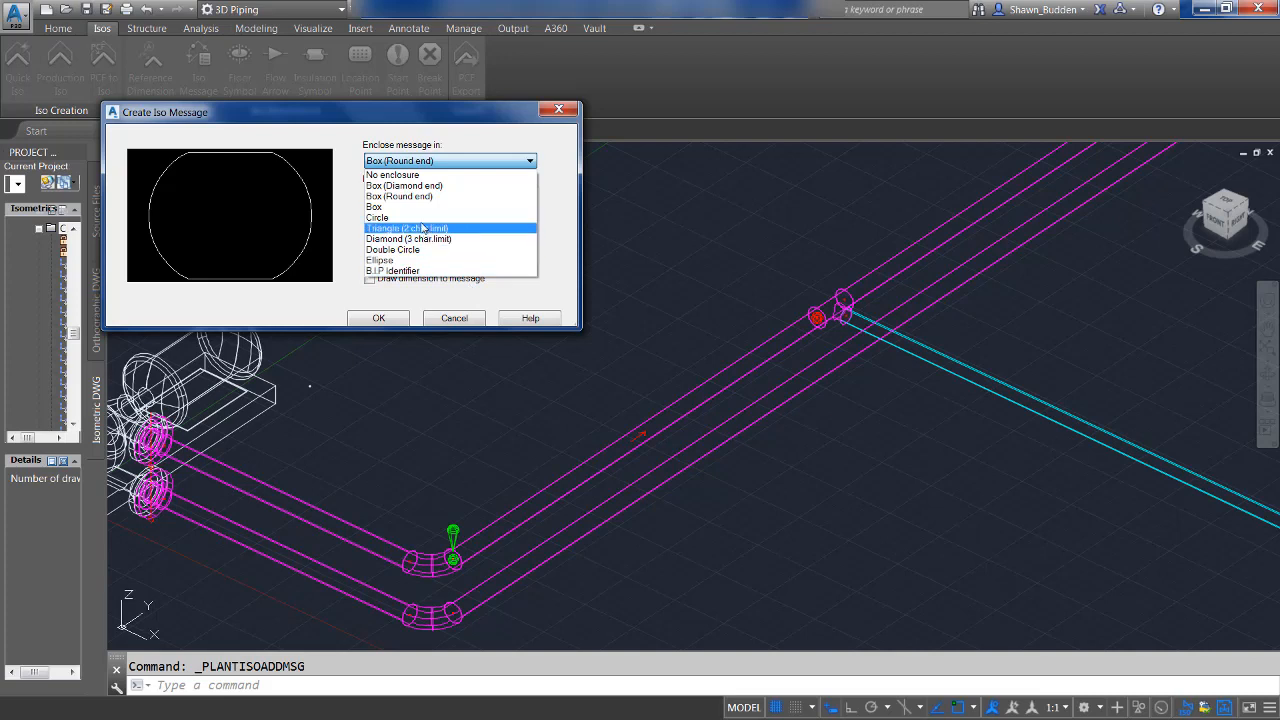
{"action": "left_click", "coordinate": [398, 176]}
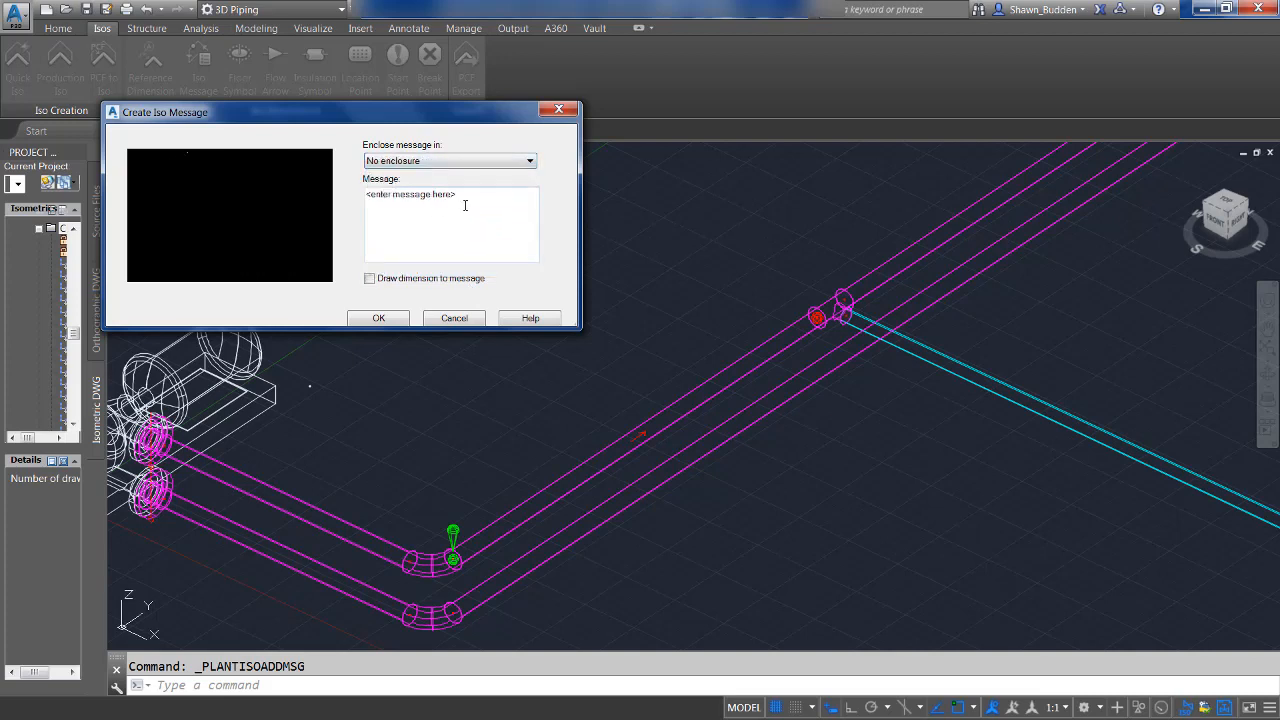
{"action": "left_click", "coordinate": [473, 200]}
{"action": "type", "text": "Iso "}
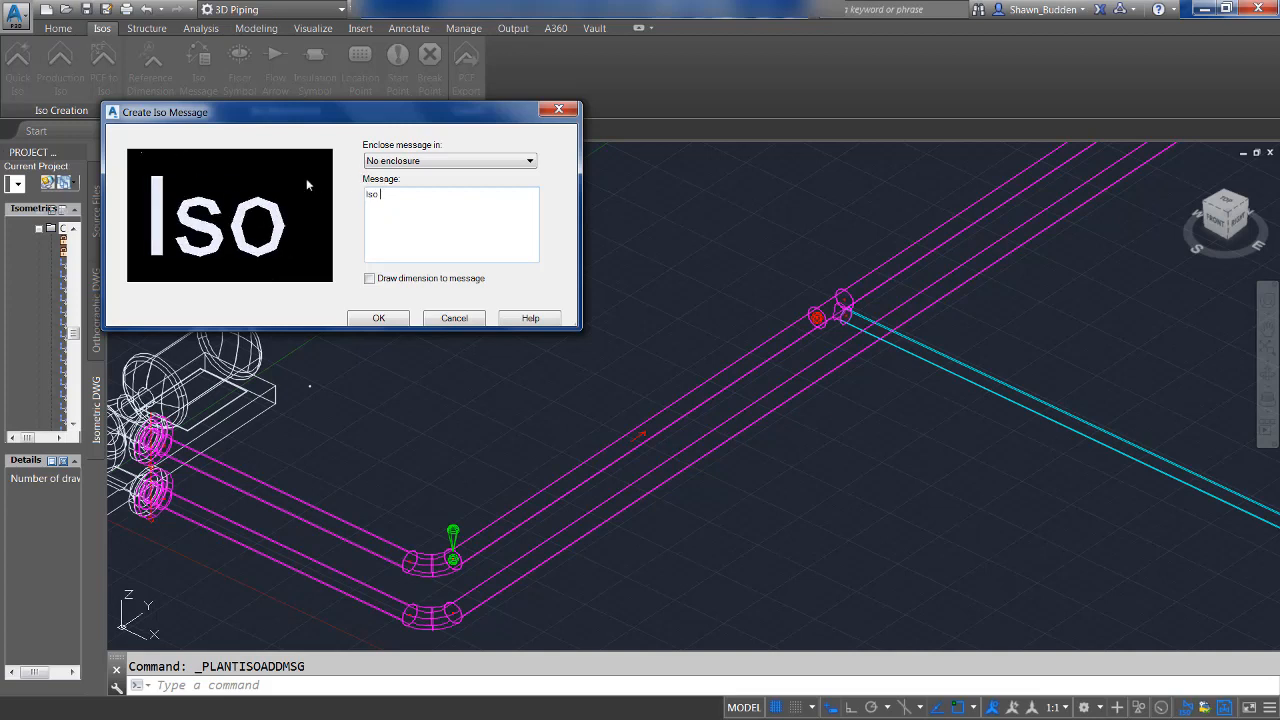
{"action": "type", "text": "Message"}
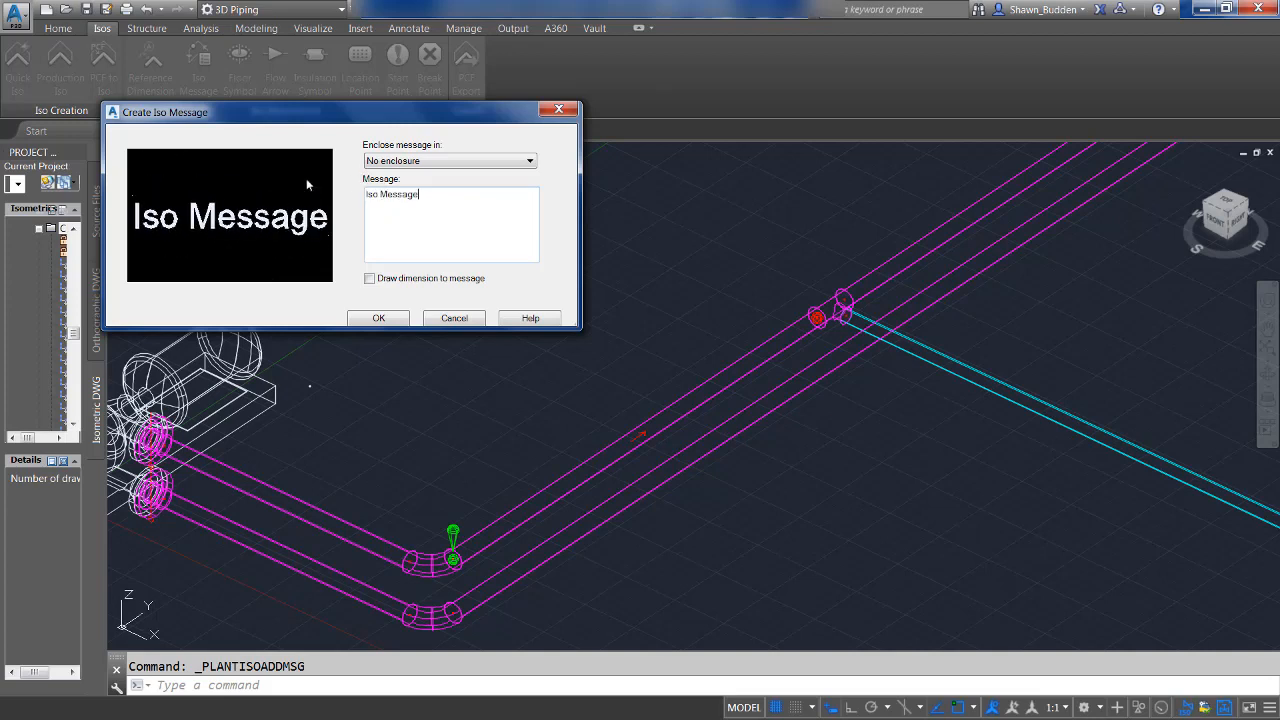
{"action": "type", "text": " Box"}
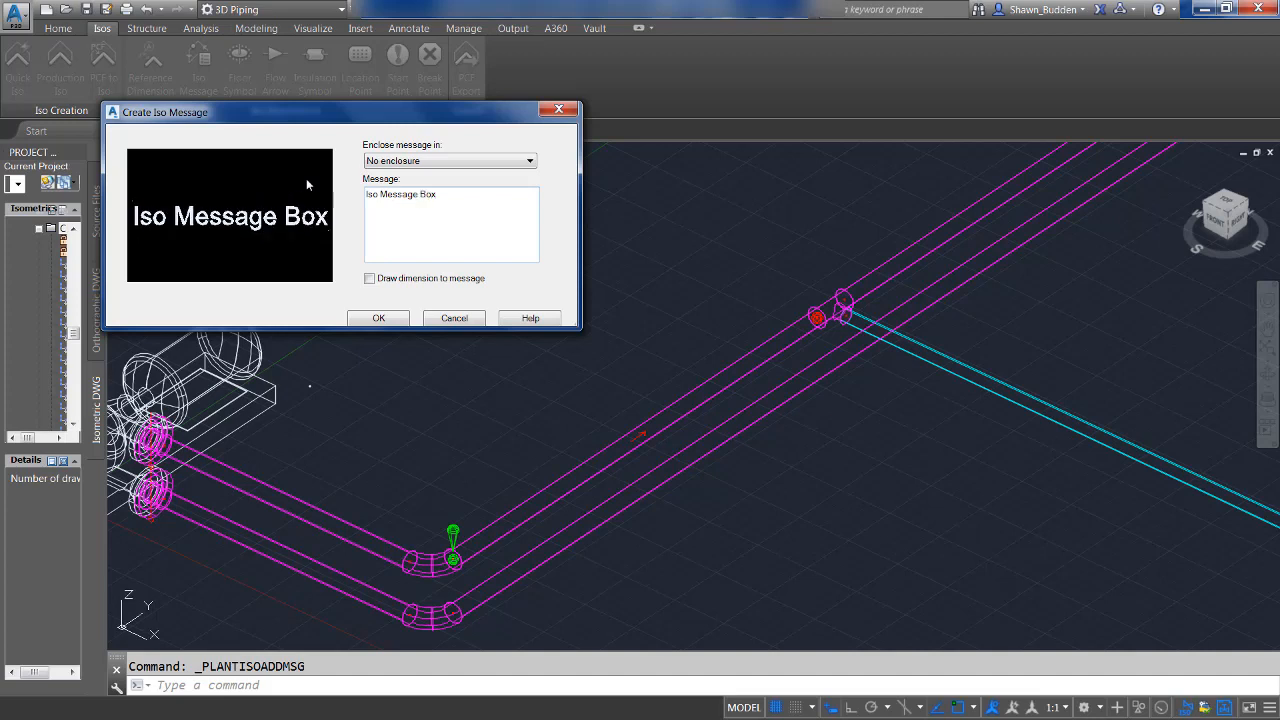
{"action": "left_click", "coordinate": [378, 318]}
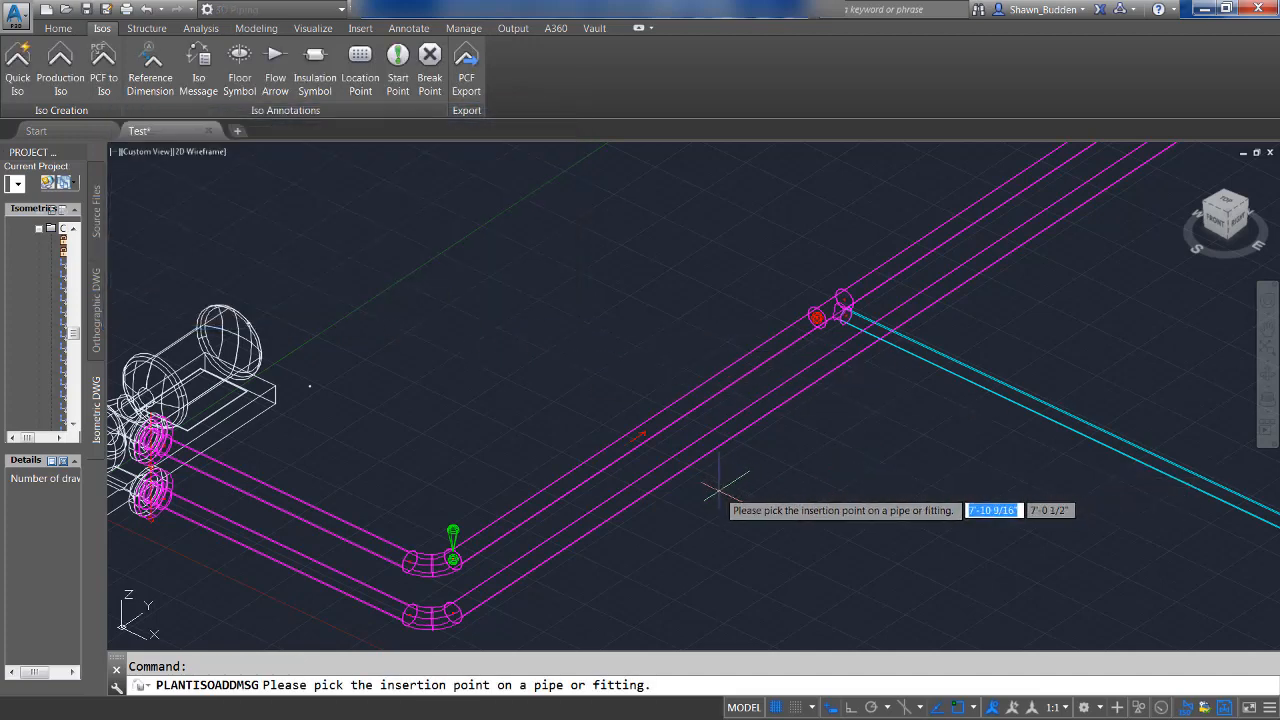
- Place the iso message along the lower long straight pipe using the Nearest snap
{"action": "right_click", "coordinate": [674, 519], "text": "shift"}
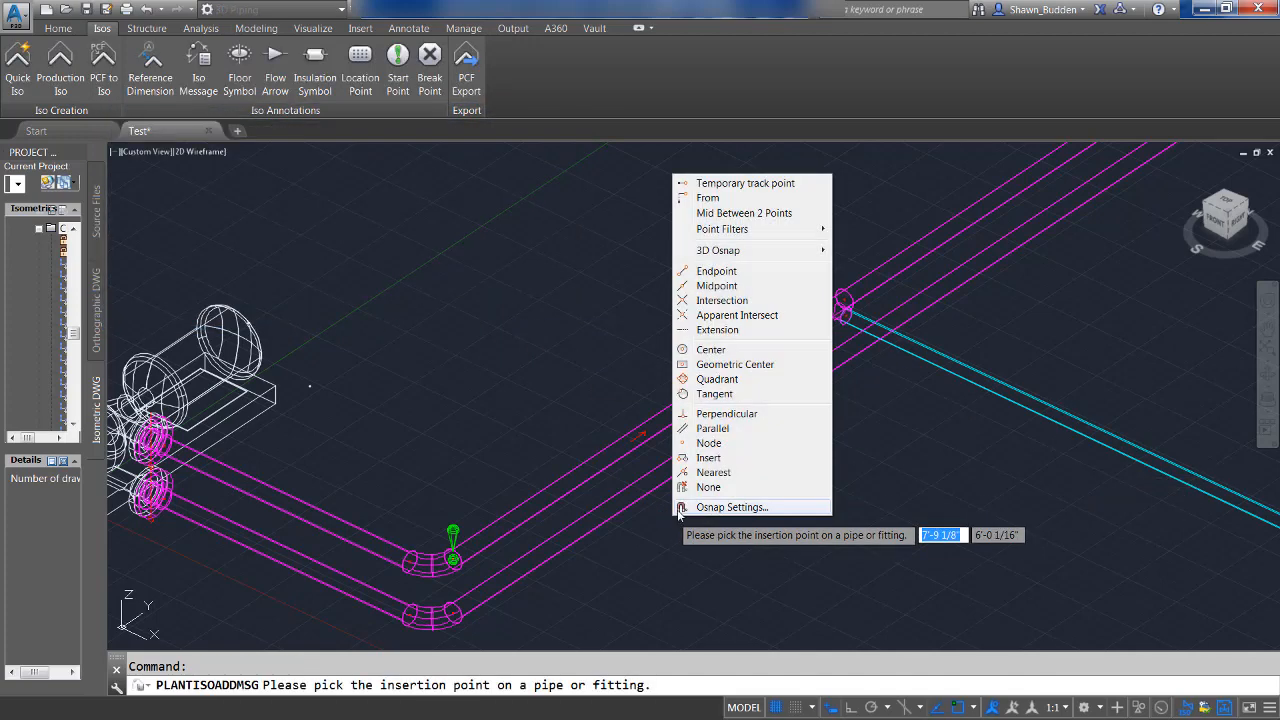
{"action": "left_click", "coordinate": [713, 472]}
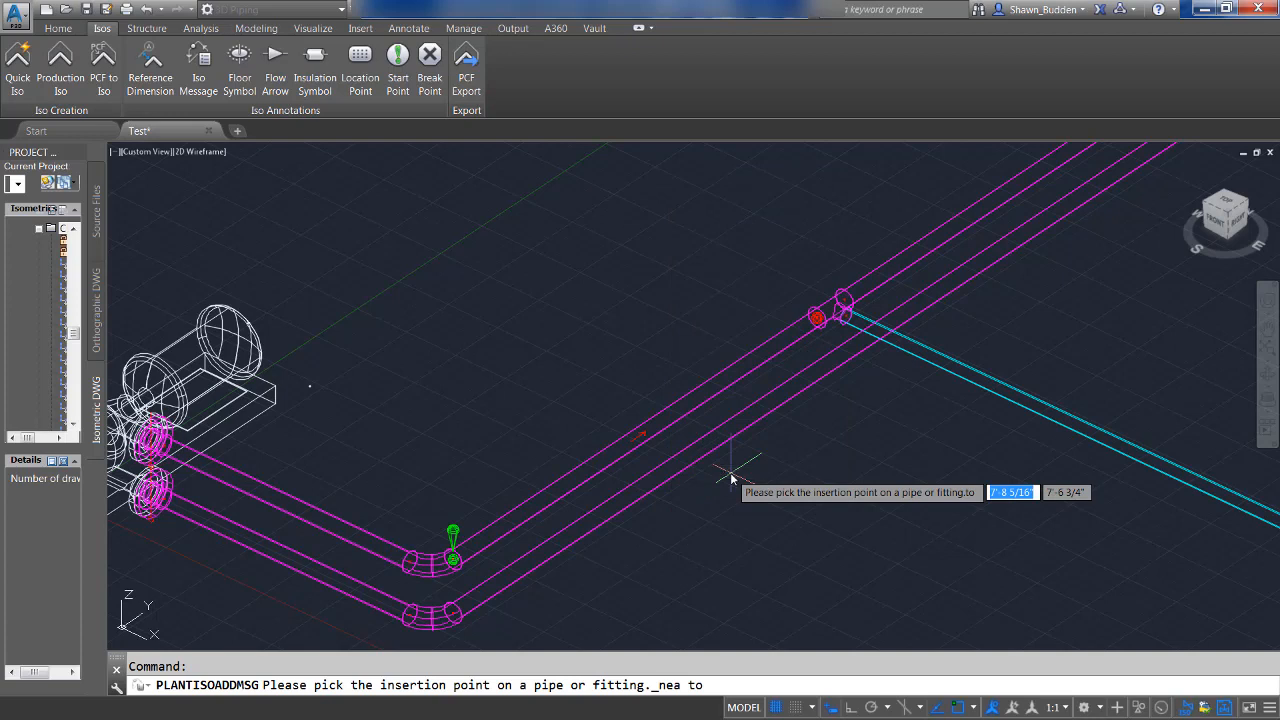
{"action": "left_click", "coordinate": [681, 462]}
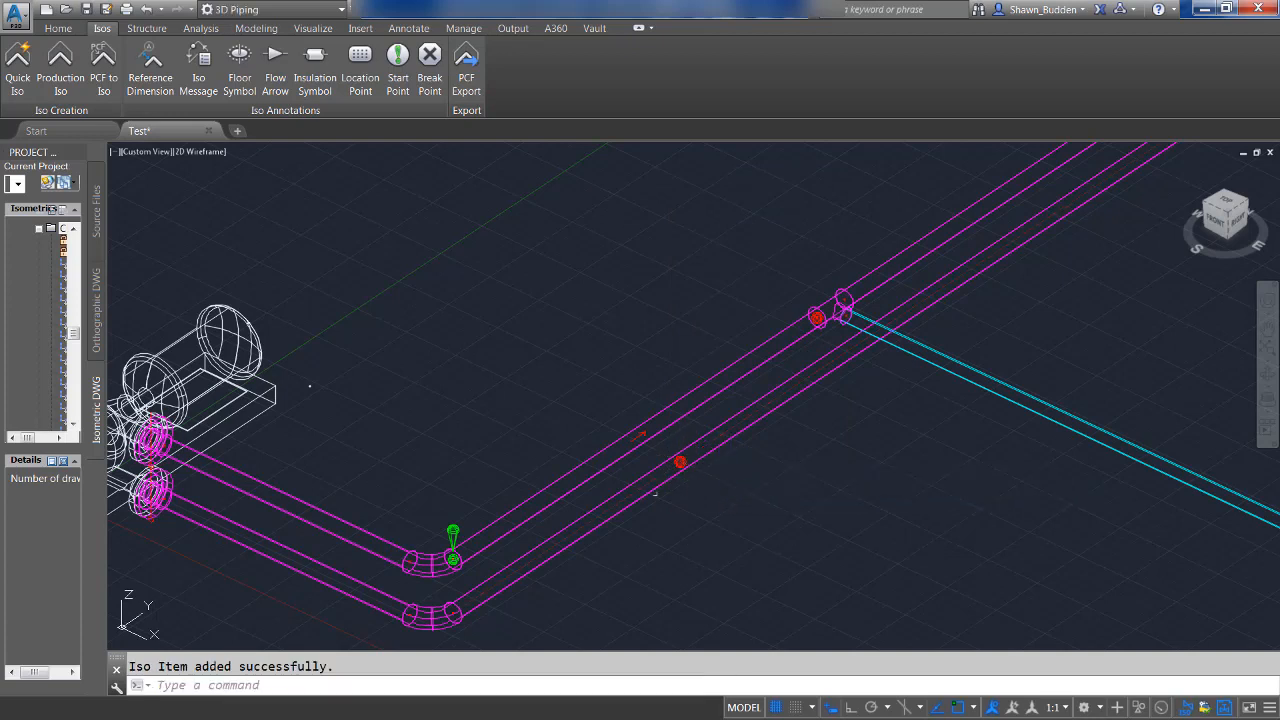
- Create a production iso of line 1002, listing only the current drawing's line numbers and enabling Overwrite if existing
{"action": "scroll", "coordinate": [661, 465], "scroll_direction": "up", "scroll_amount": 5}
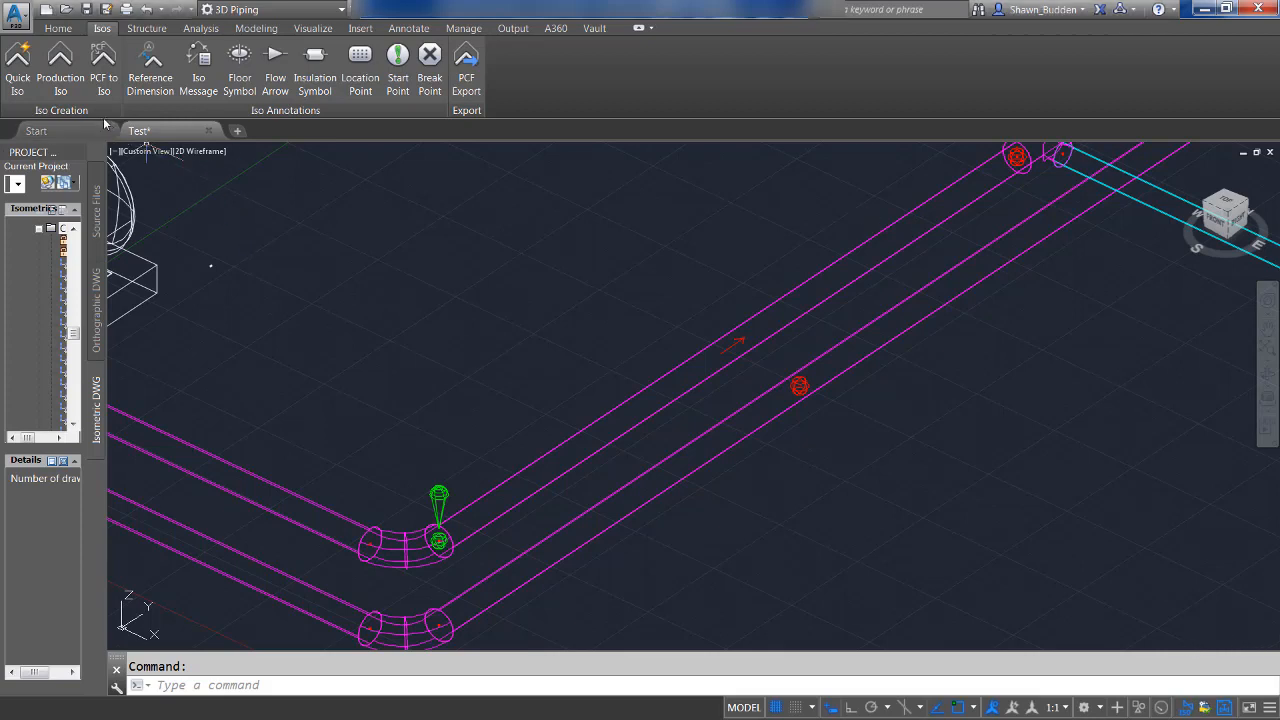
{"action": "left_click", "coordinate": [70, 62]}
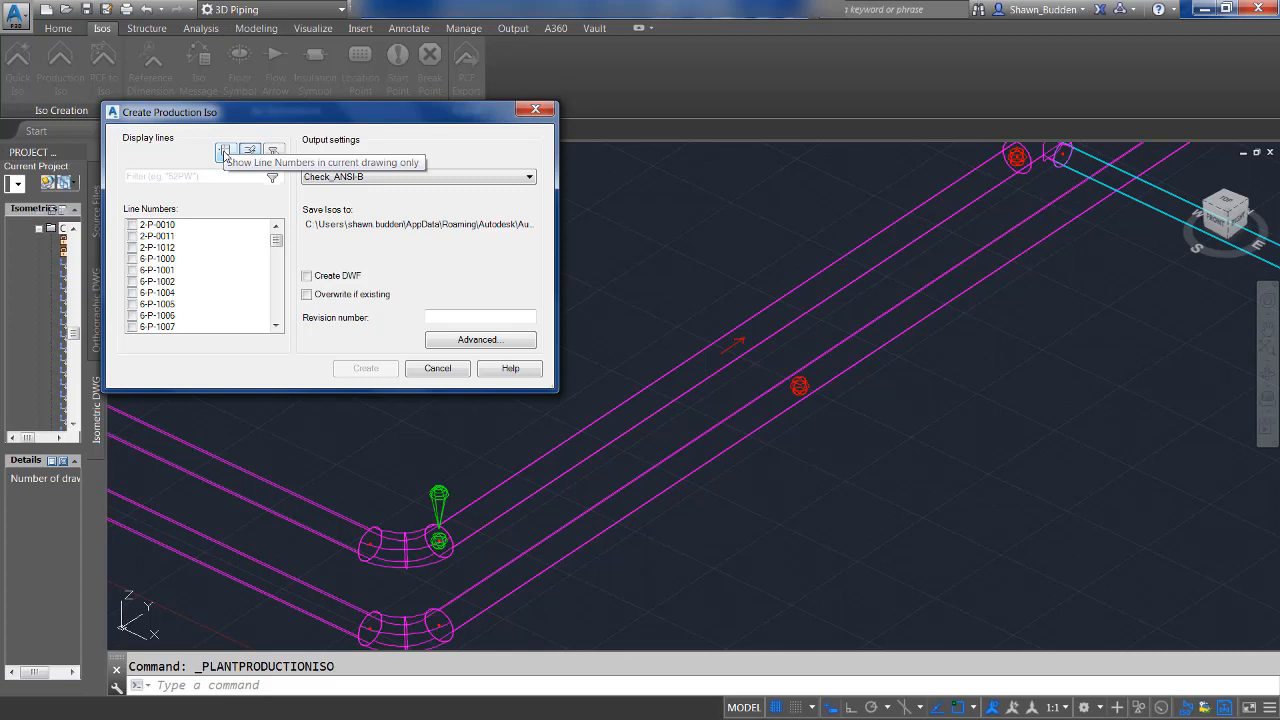
{"action": "left_click", "coordinate": [224, 153]}
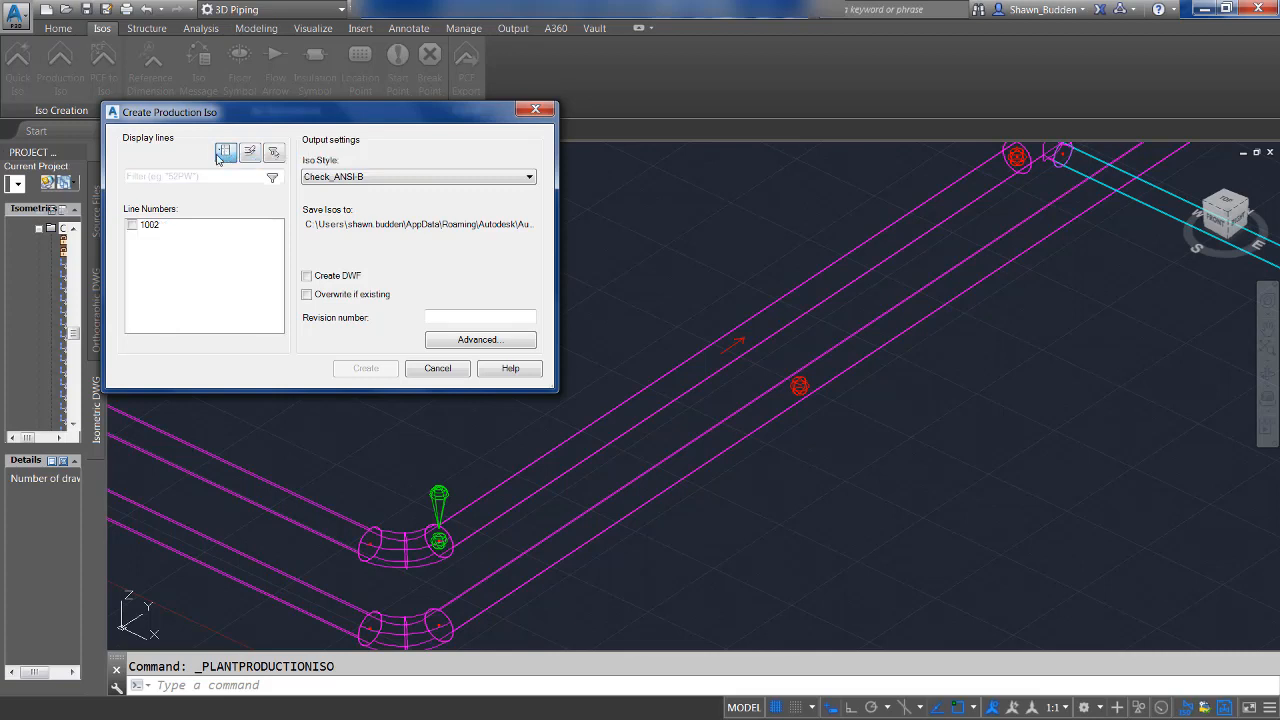
{"action": "left_click", "coordinate": [132, 225]}
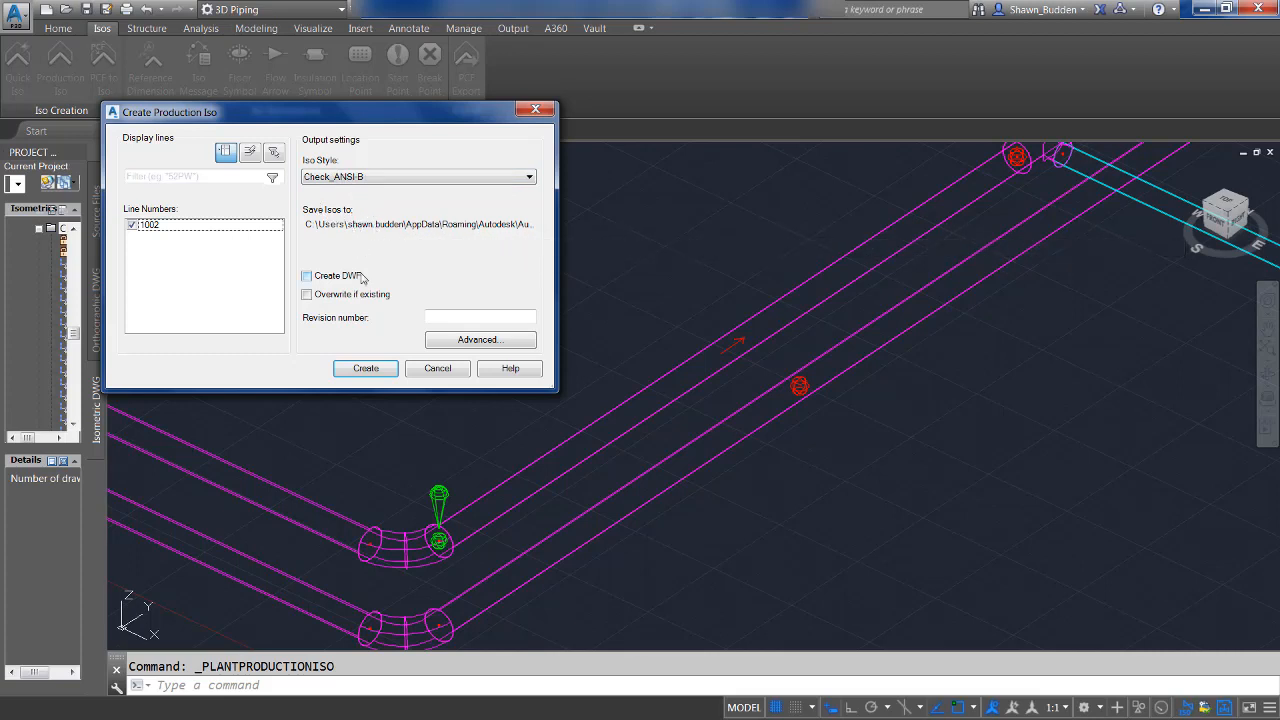
{"action": "left_click", "coordinate": [315, 297]}
{"action": "left_click", "coordinate": [366, 368]}
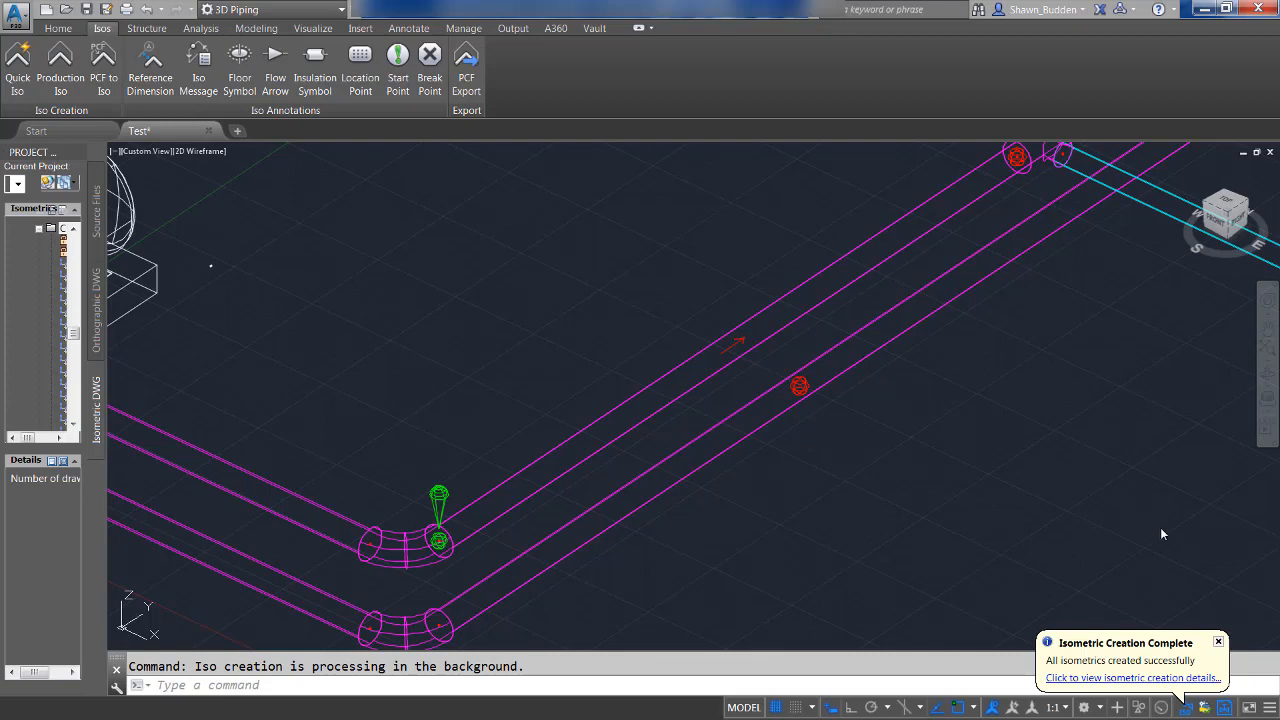
- Review the isometric creation results and the generated drawings' folder, closing both when finished
{"action": "left_click", "coordinate": [1172, 679]}
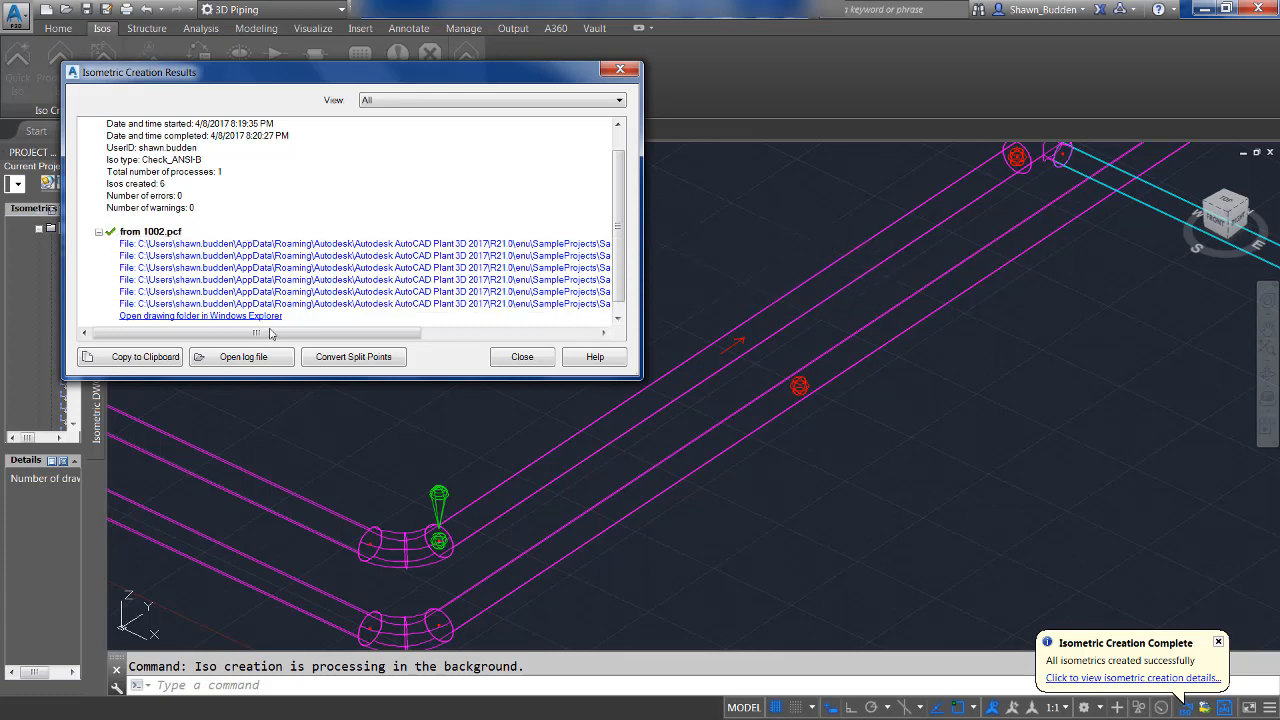
{"action": "left_click", "coordinate": [212, 318]}
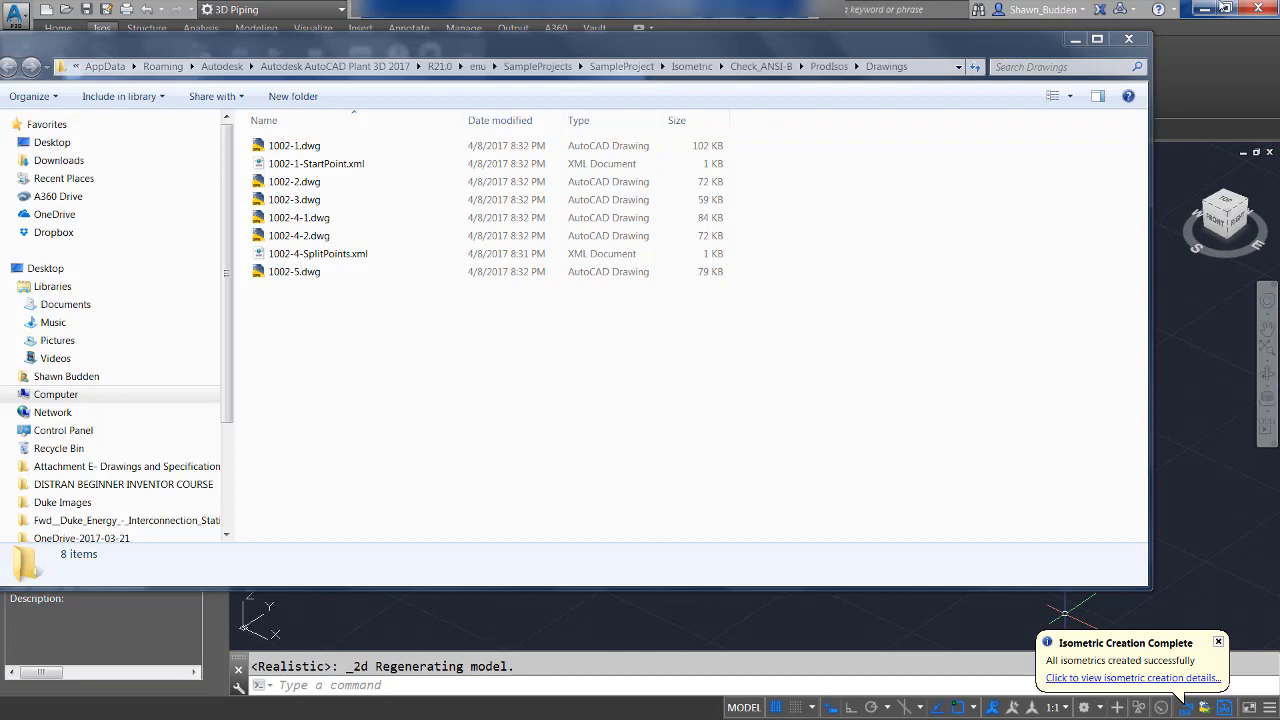
{"action": "left_click", "coordinate": [1129, 39]}
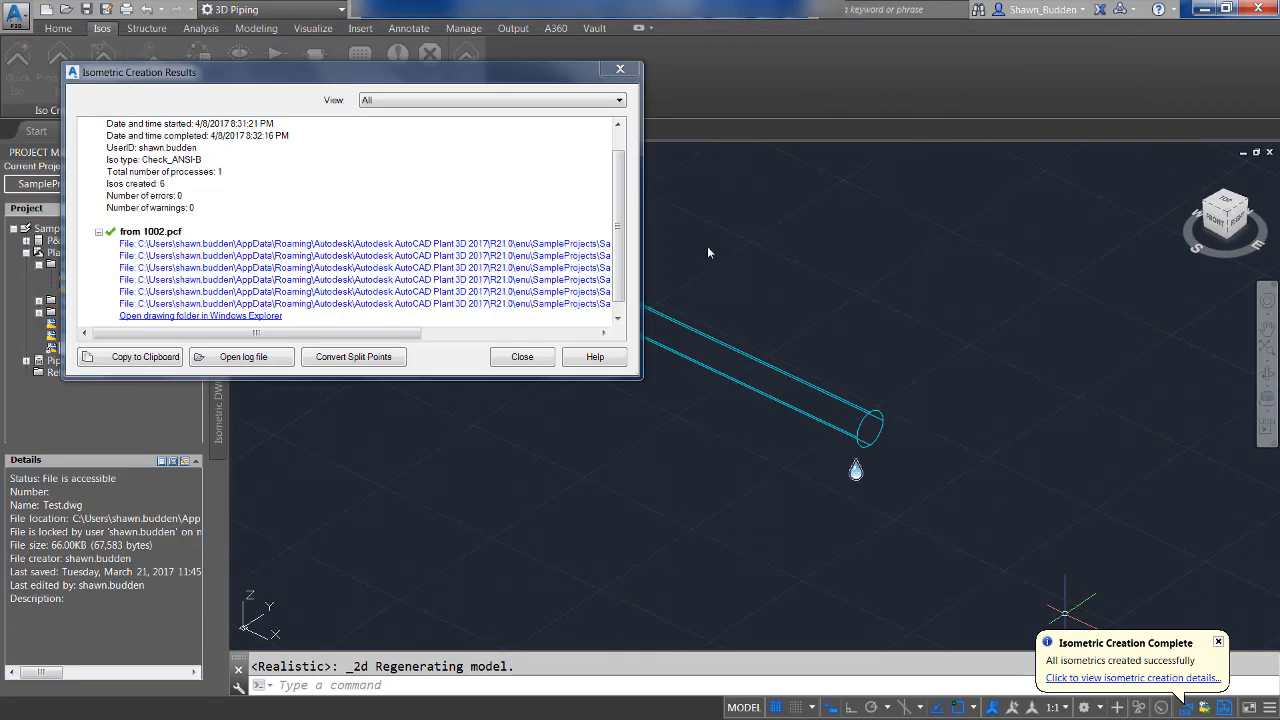
{"action": "left_click", "coordinate": [530, 366]}
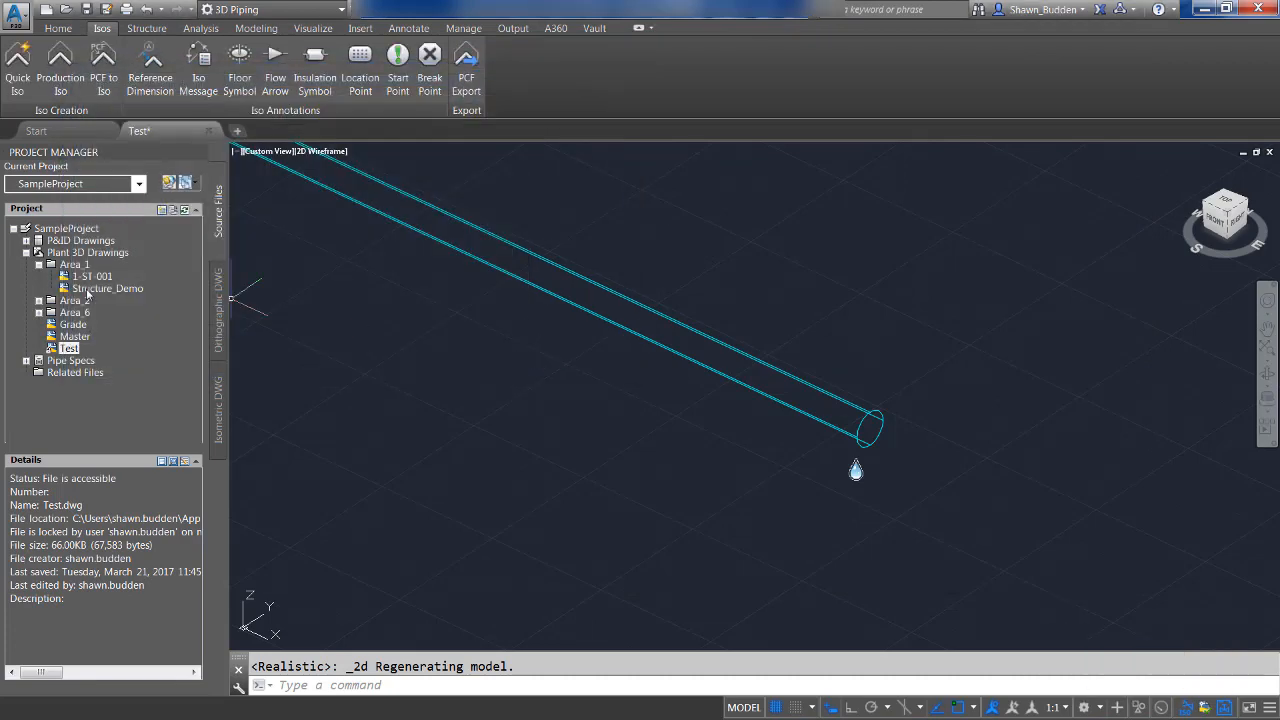
- Open isometric drawing 1002-1 from line 1002 in the project's Check_ANSI-B isometric drawings, collapsing the Check_ANSI-C group
{"action": "left_click", "coordinate": [220, 410]}
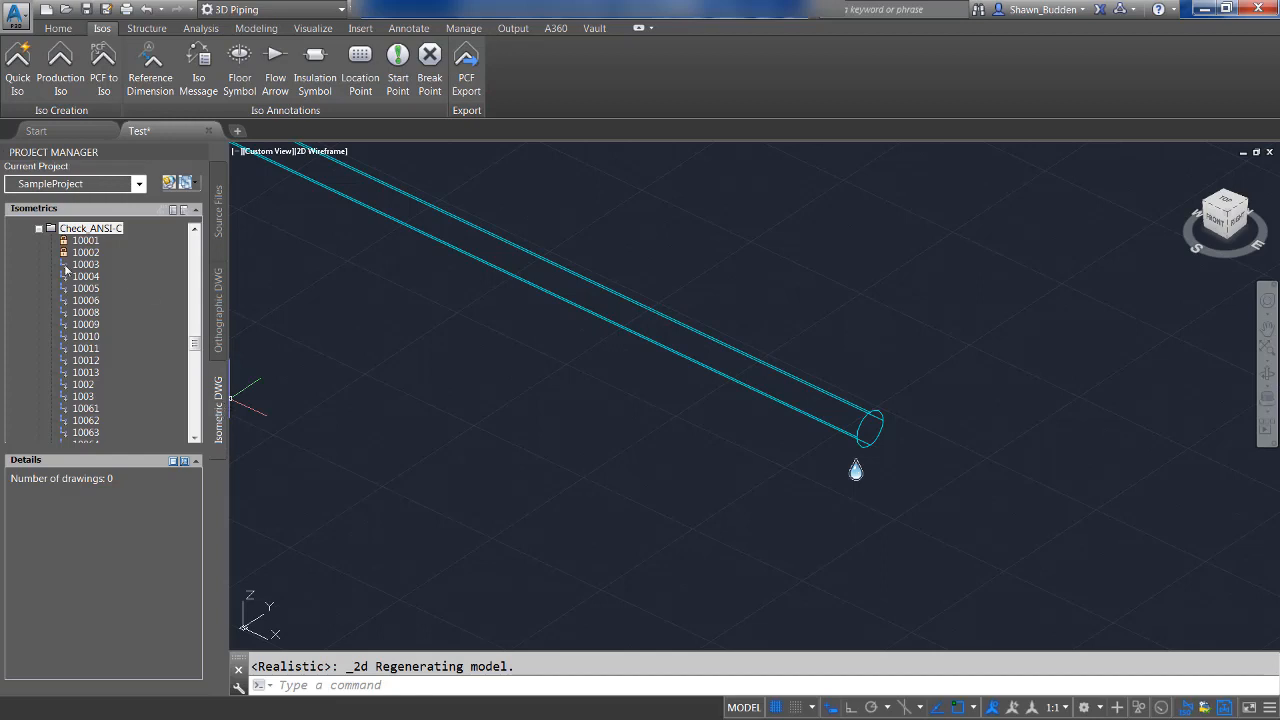
{"action": "left_click", "coordinate": [38, 229]}
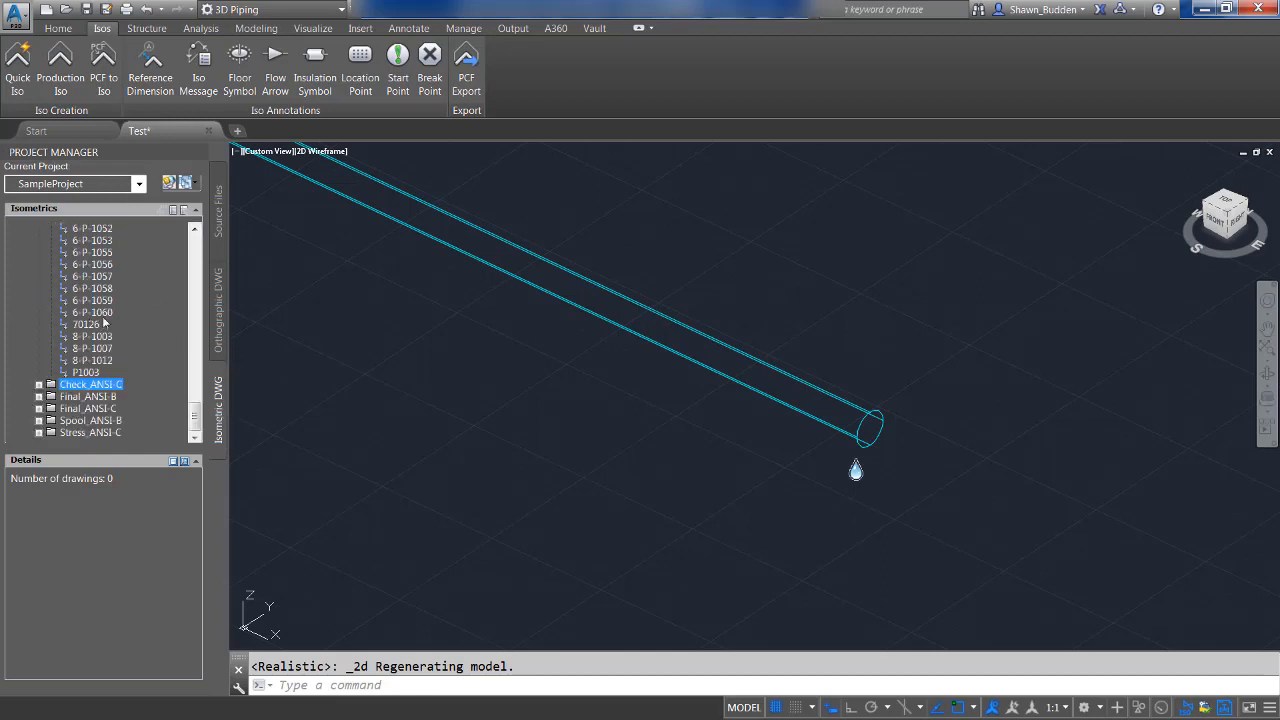
{"action": "scroll", "coordinate": [104, 318], "scroll_direction": "up", "scroll_amount": 6}
{"action": "scroll", "coordinate": [104, 318], "scroll_direction": "up", "scroll_amount": 7}
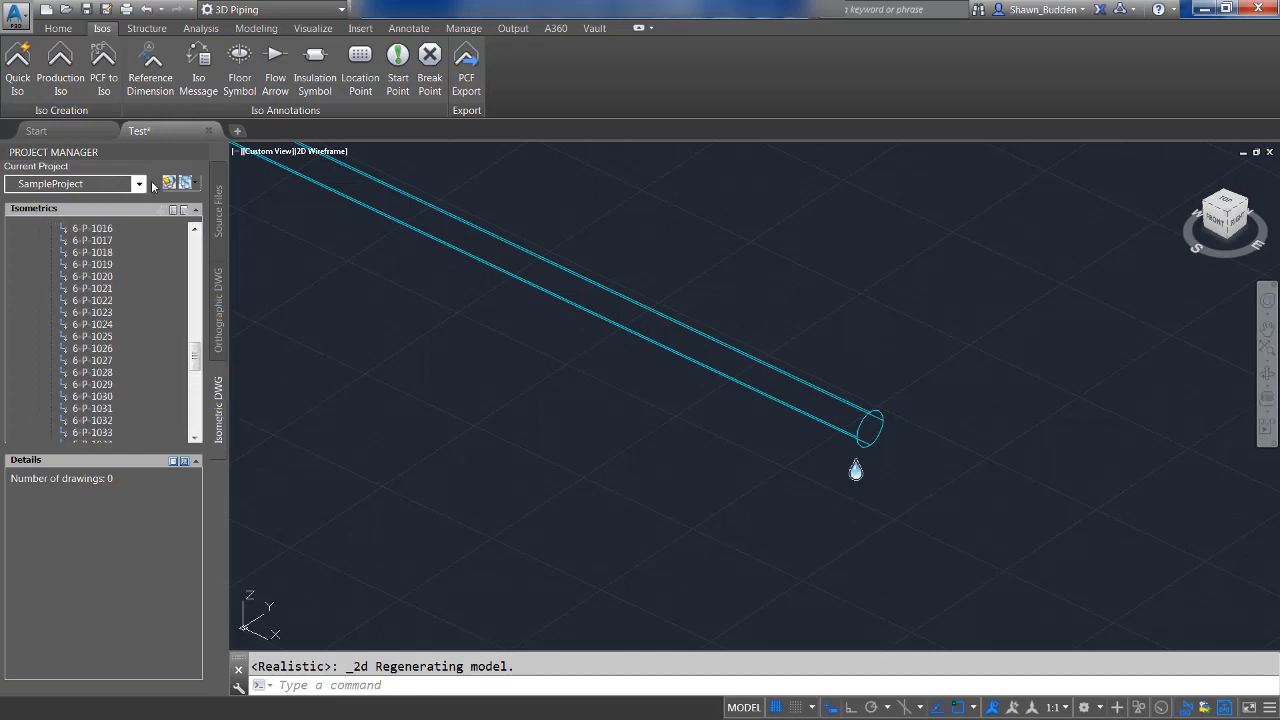
{"action": "scroll", "coordinate": [119, 267], "scroll_direction": "up", "scroll_amount": 10}
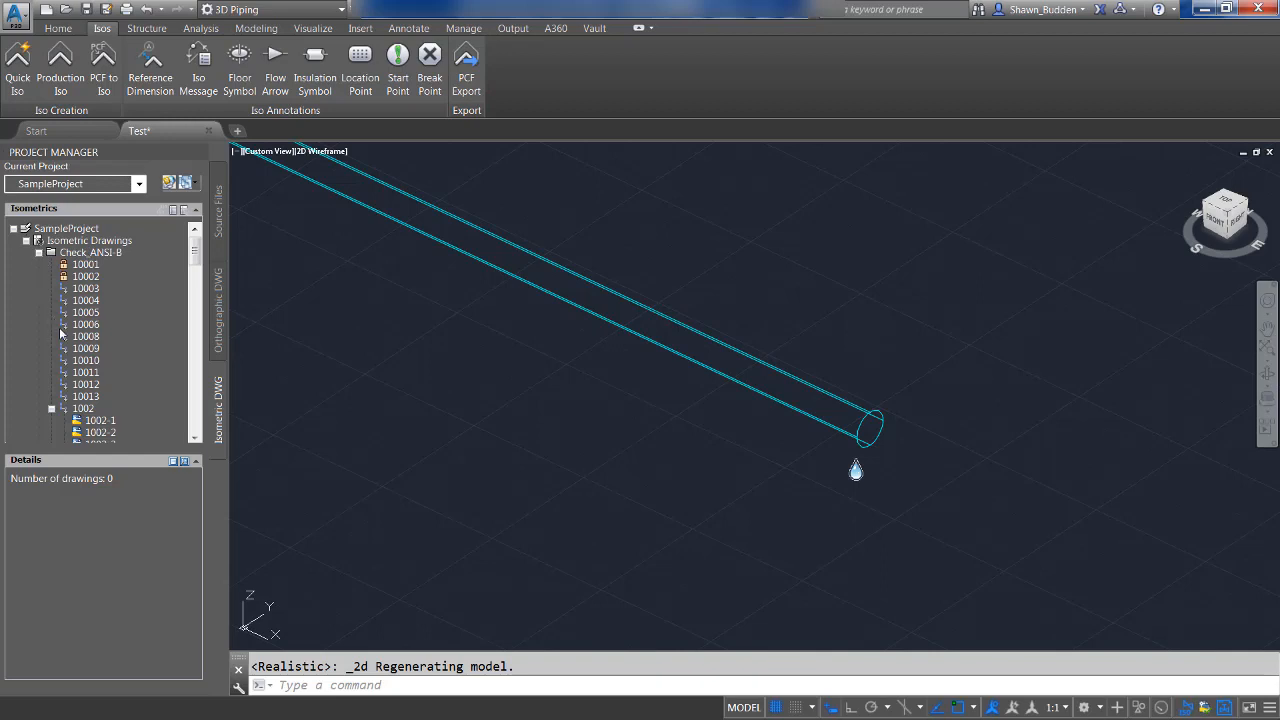
{"action": "scroll", "coordinate": [64, 336], "scroll_direction": "down", "scroll_amount": 2}
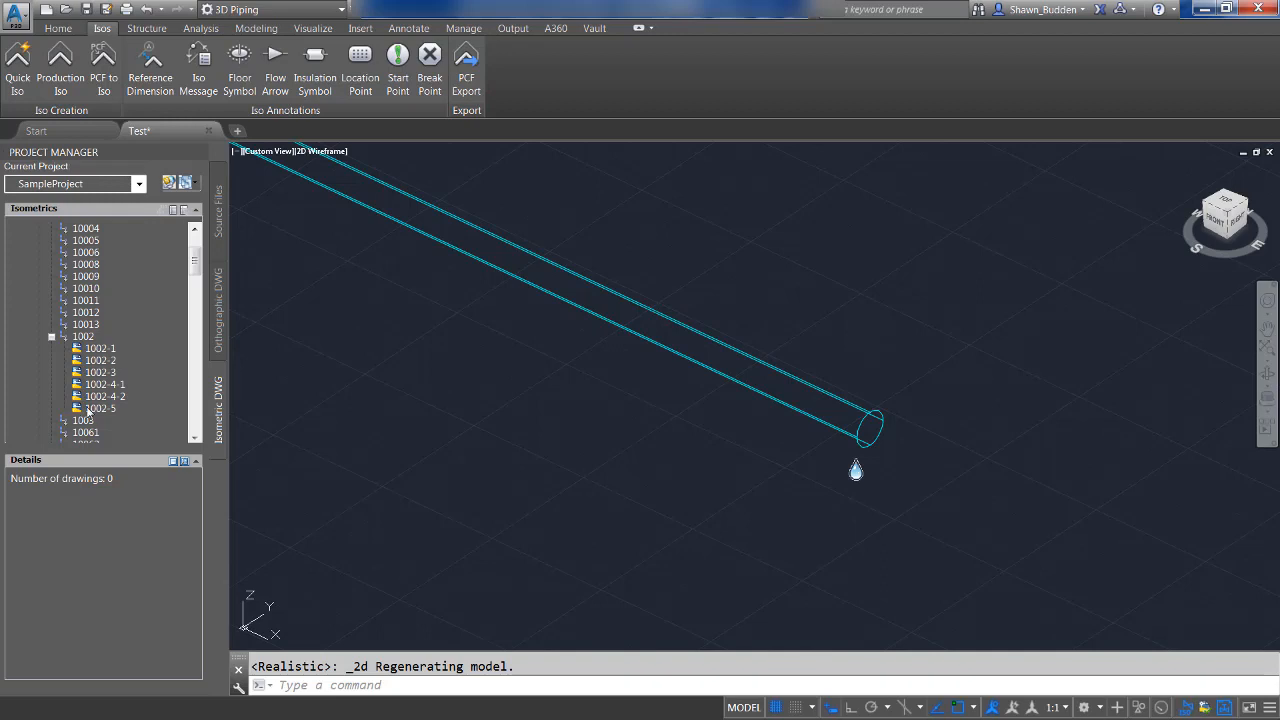
{"action": "right_click", "coordinate": [99, 352]}
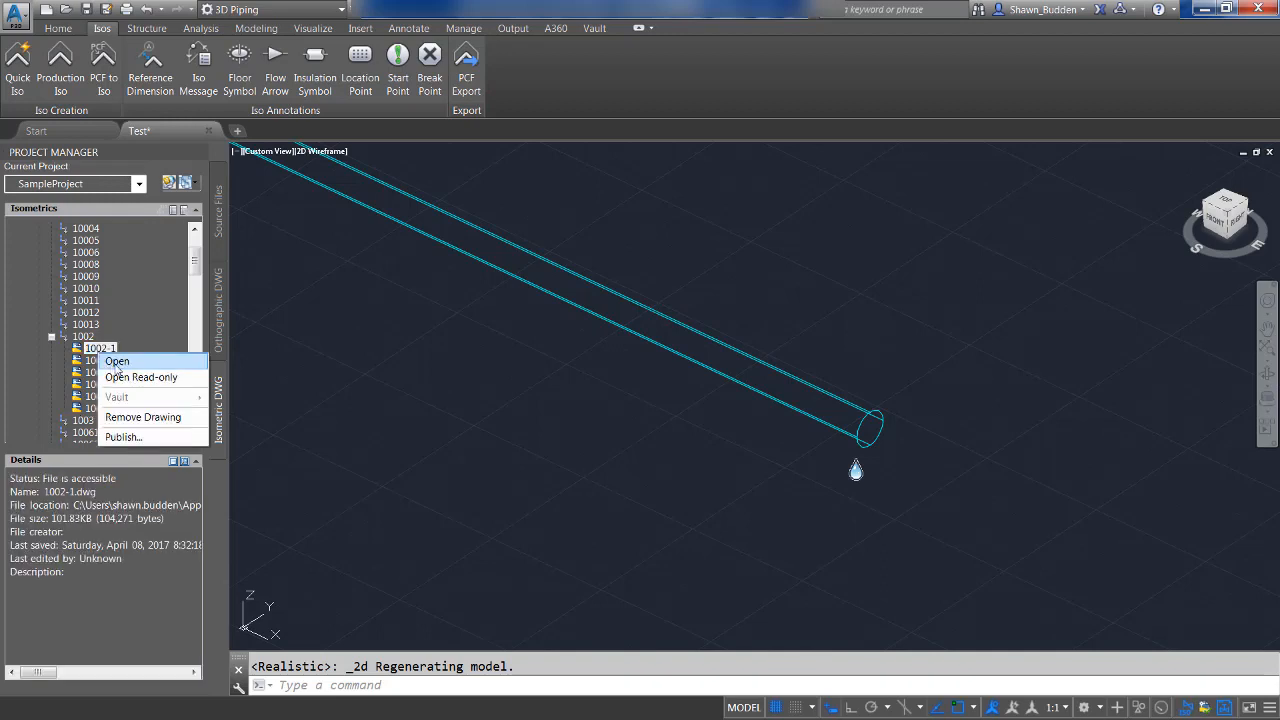
{"action": "left_click", "coordinate": [116, 362]}
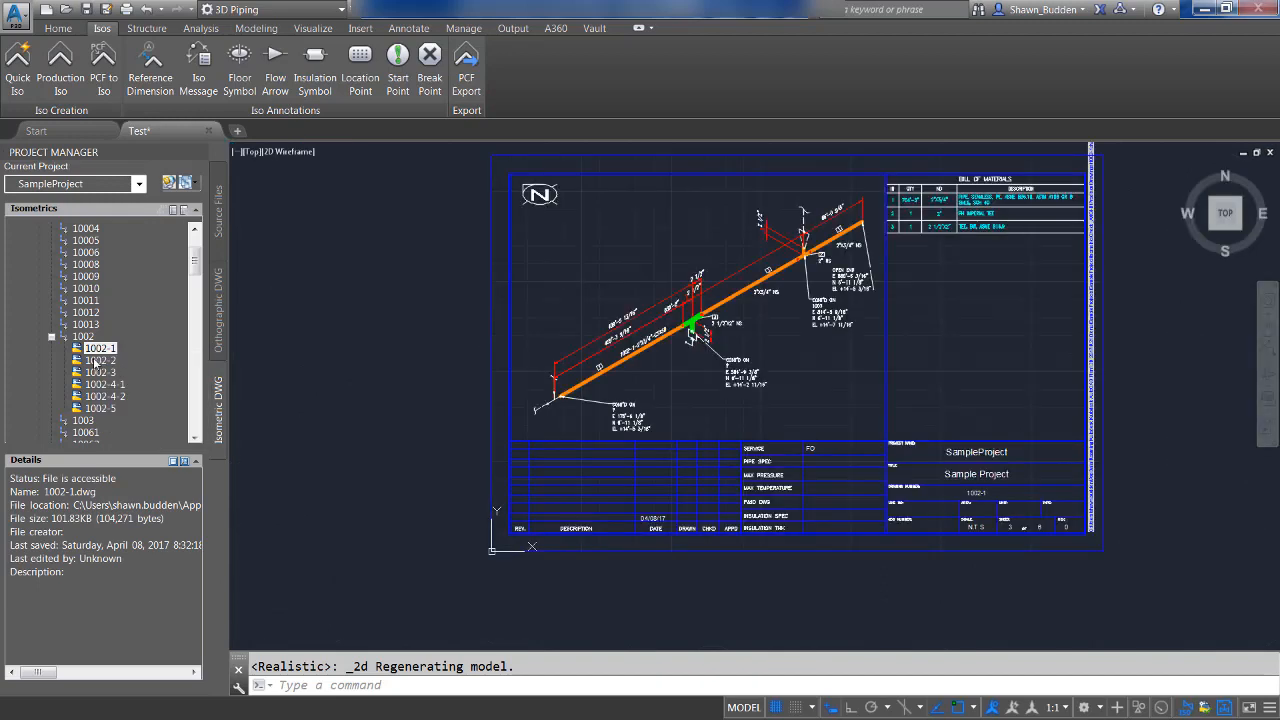
- Open isometric drawings 1002-2 and 1002-3 of line 1002
{"action": "right_click", "coordinate": [95, 361]}
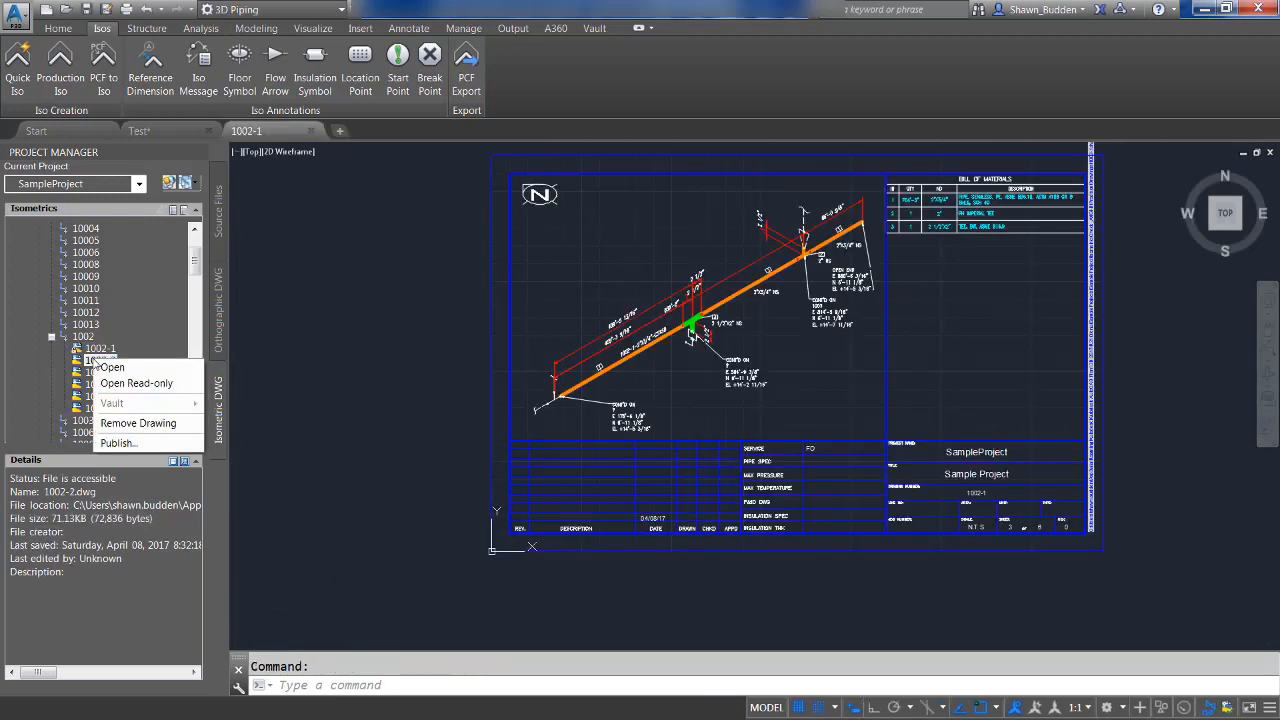
{"action": "left_click", "coordinate": [116, 368]}
{"action": "left_click", "coordinate": [100, 373]}
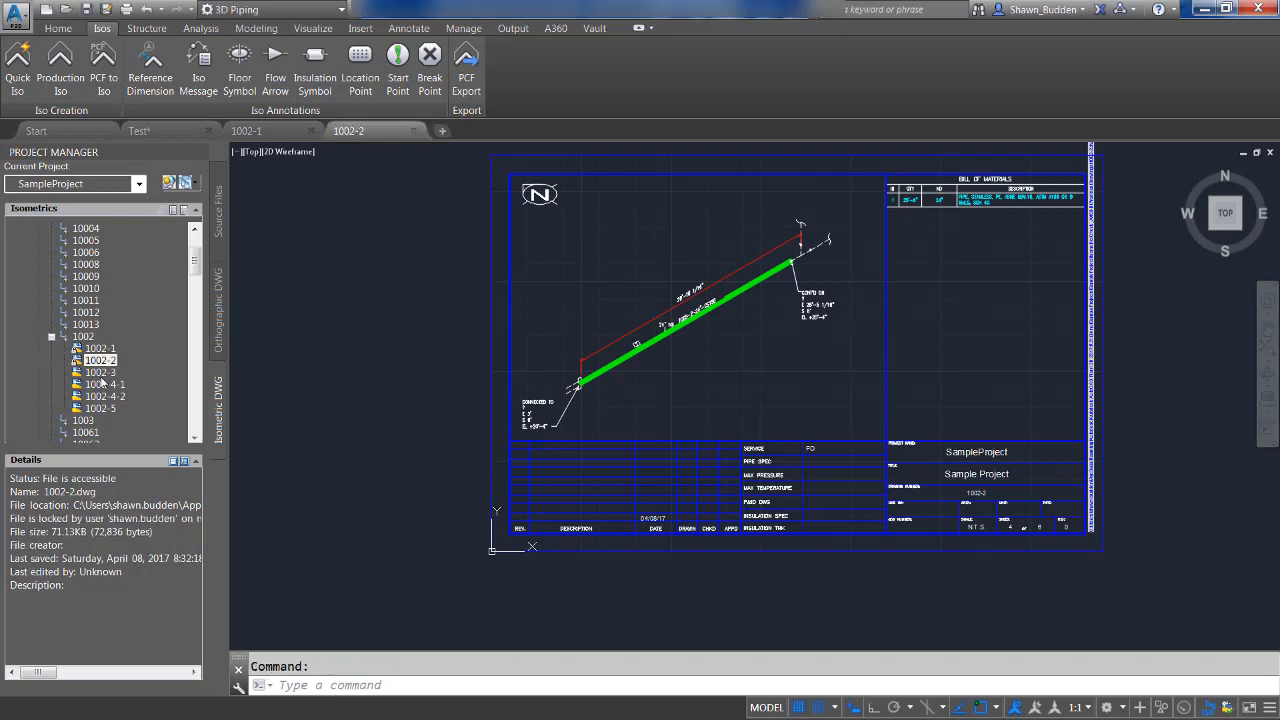
{"action": "right_click", "coordinate": [102, 381]}
{"action": "left_click", "coordinate": [118, 389]}
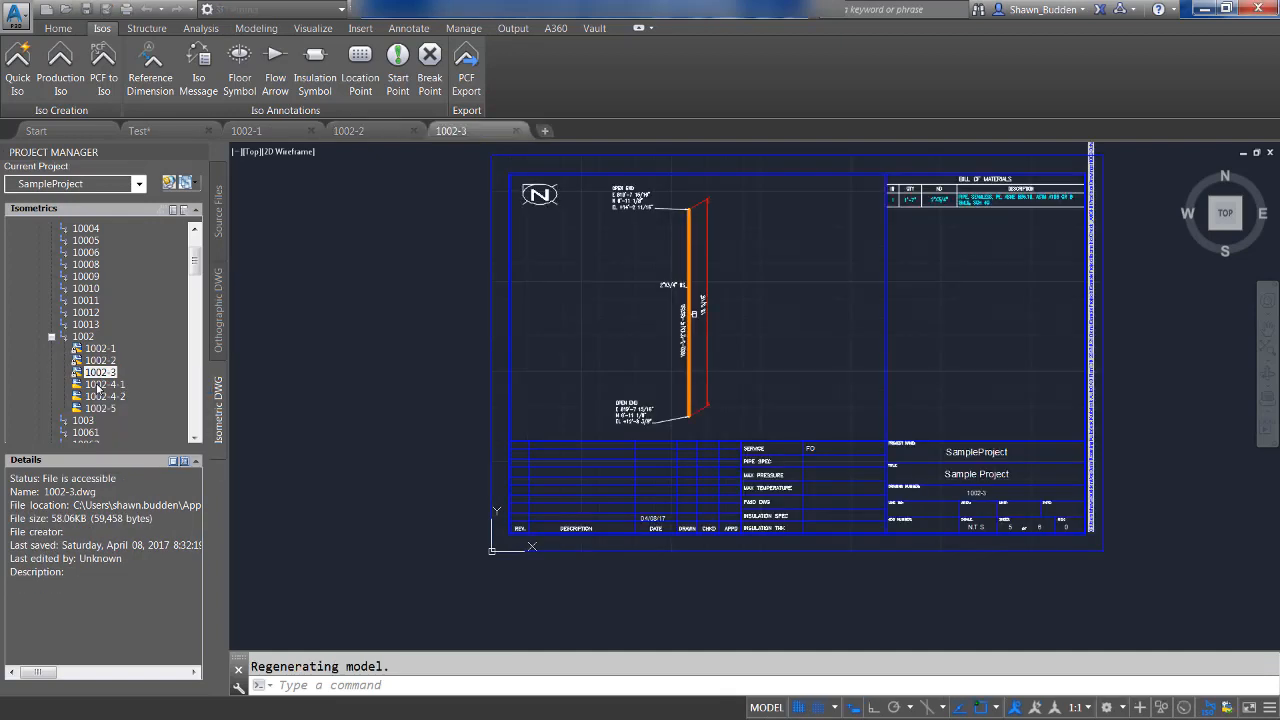
- Open the two split isometric sheets 1002-4-1 and 1002-4-2 of line 1002
{"action": "right_click", "coordinate": [97, 386]}
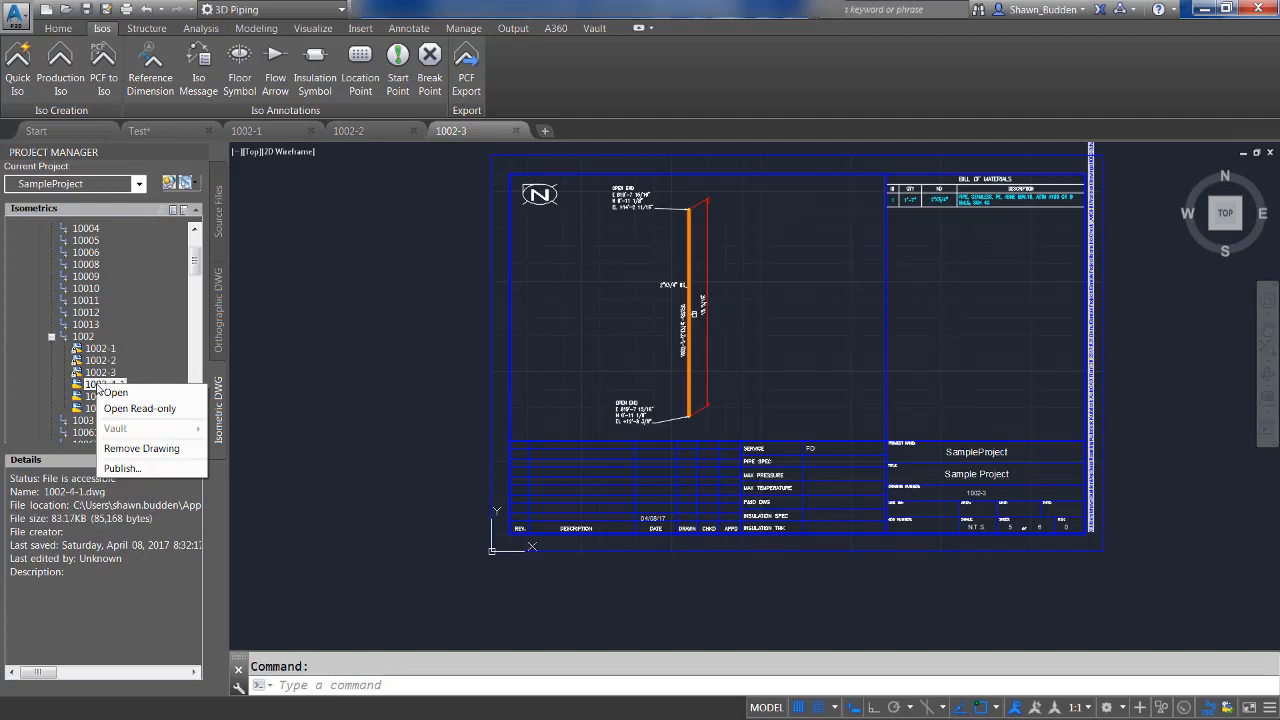
{"action": "left_click", "coordinate": [115, 390]}
{"action": "left_click", "coordinate": [106, 397]}
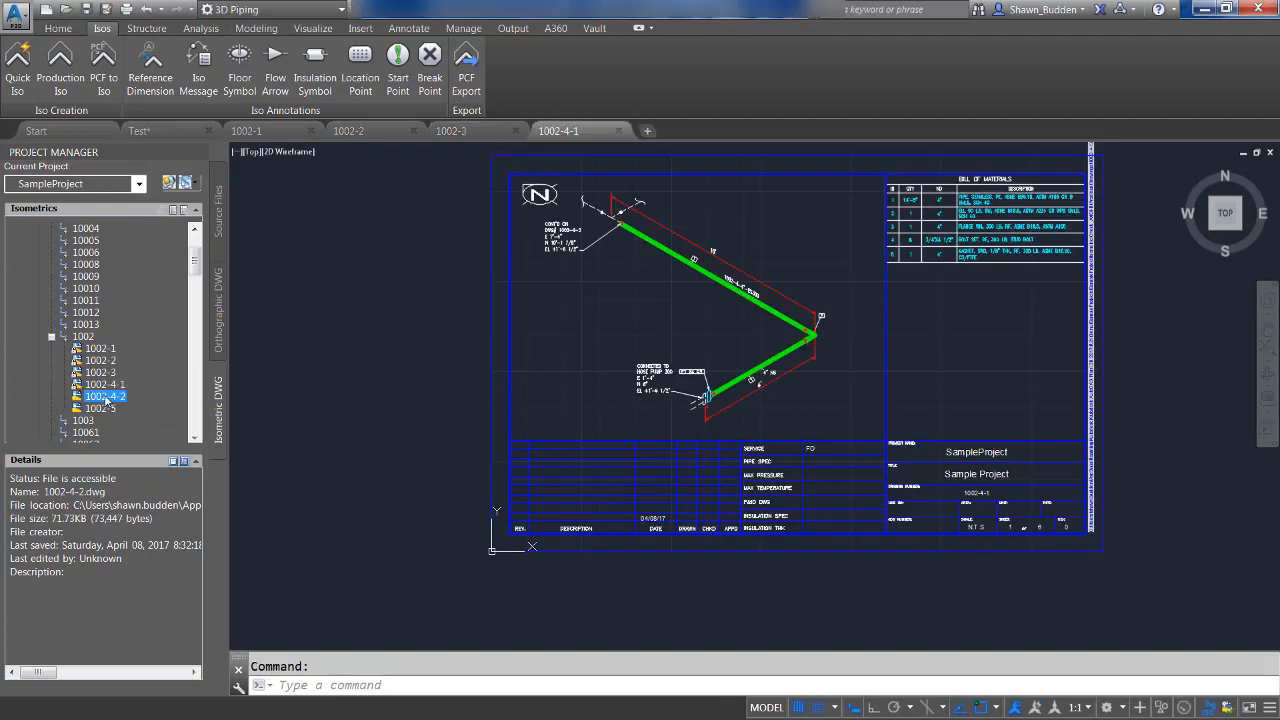
{"action": "right_click", "coordinate": [105, 397]}
{"action": "left_click", "coordinate": [118, 405]}
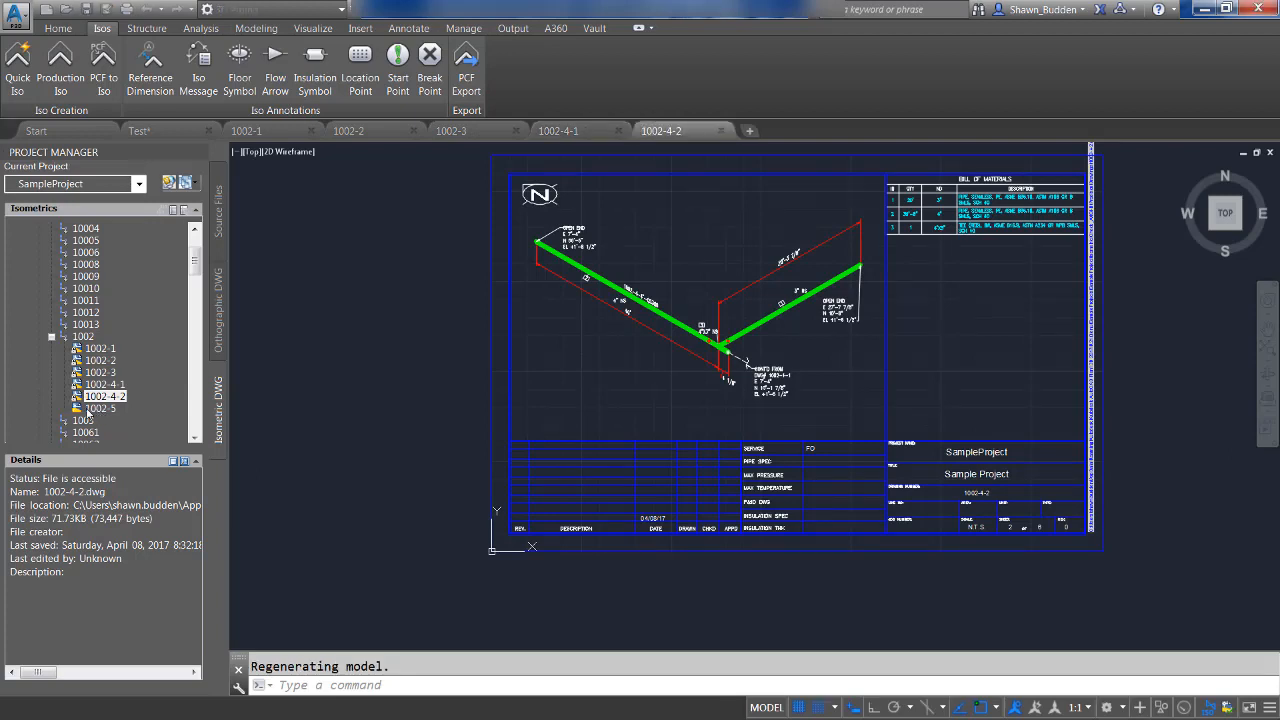
- Open the last isometric drawing of line 1002, 1002-5
{"action": "left_click", "coordinate": [101, 409]}
{"action": "right_click", "coordinate": [101, 409]}
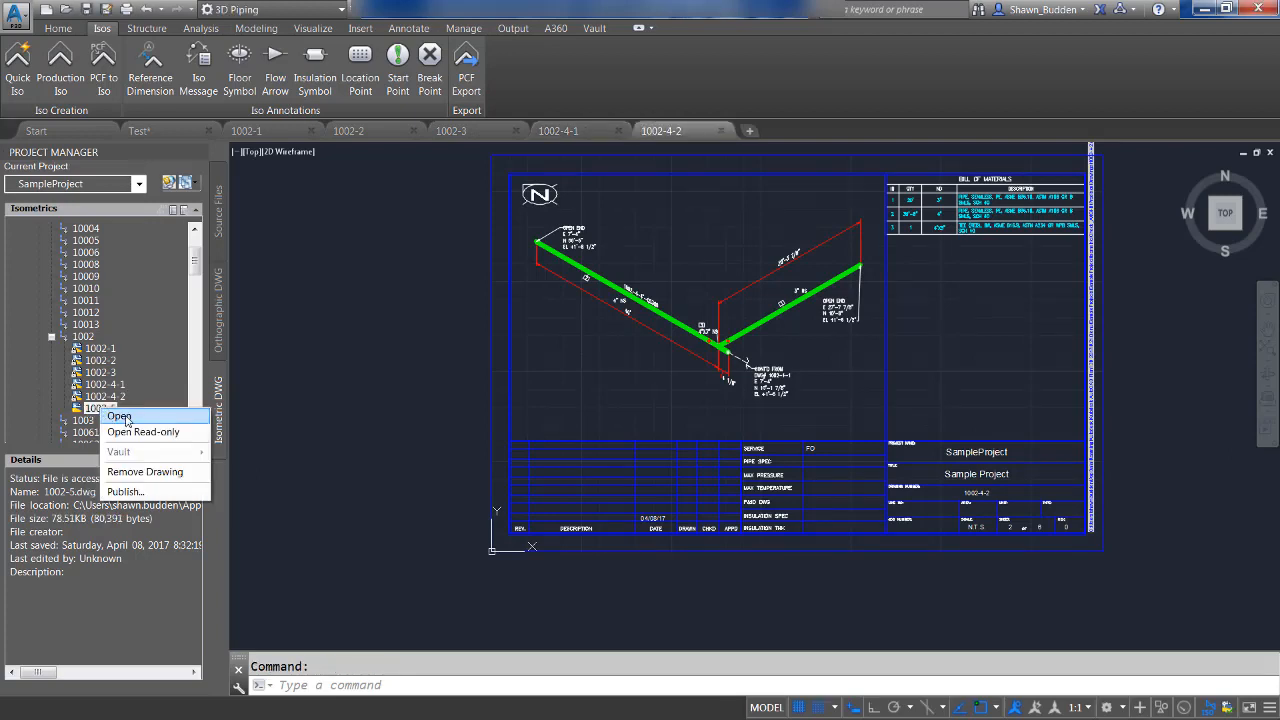
{"action": "left_click", "coordinate": [118, 415]}
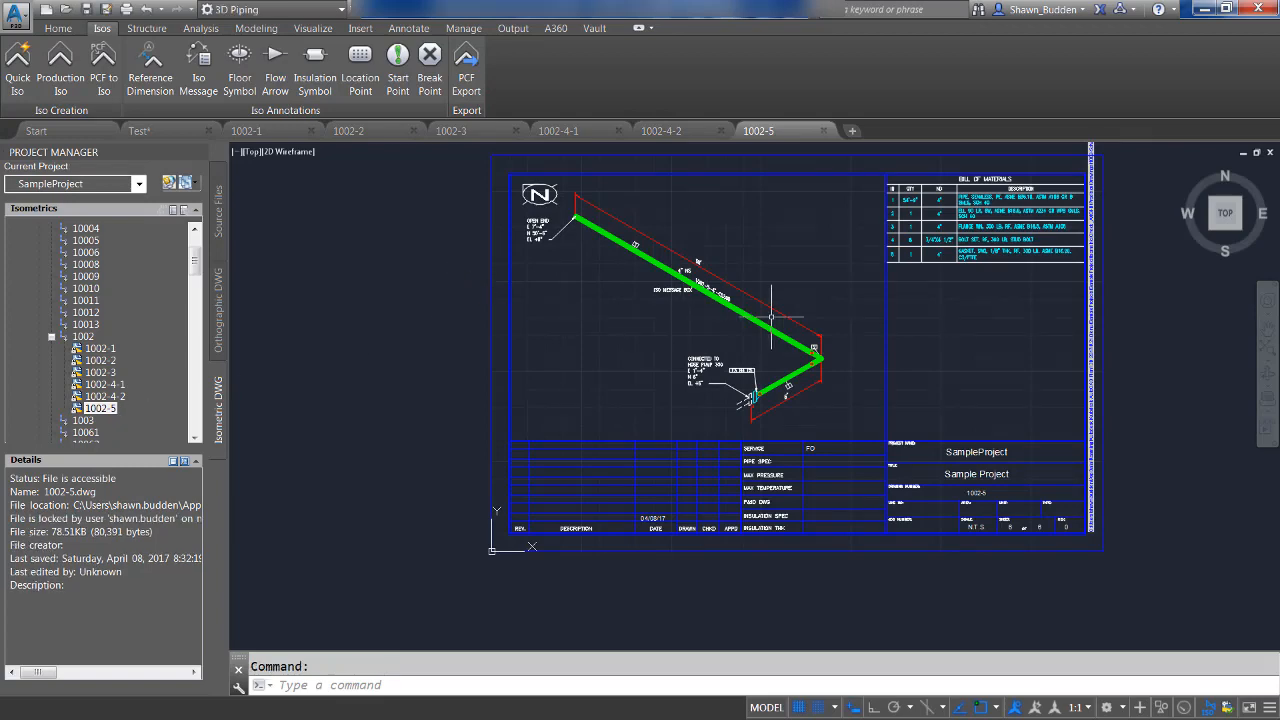
- Examine the iso message annotation and its leader along the long pipe on drawing 1002-5
{"action": "scroll", "coordinate": [772, 300], "scroll_direction": "up", "scroll_amount": 4}
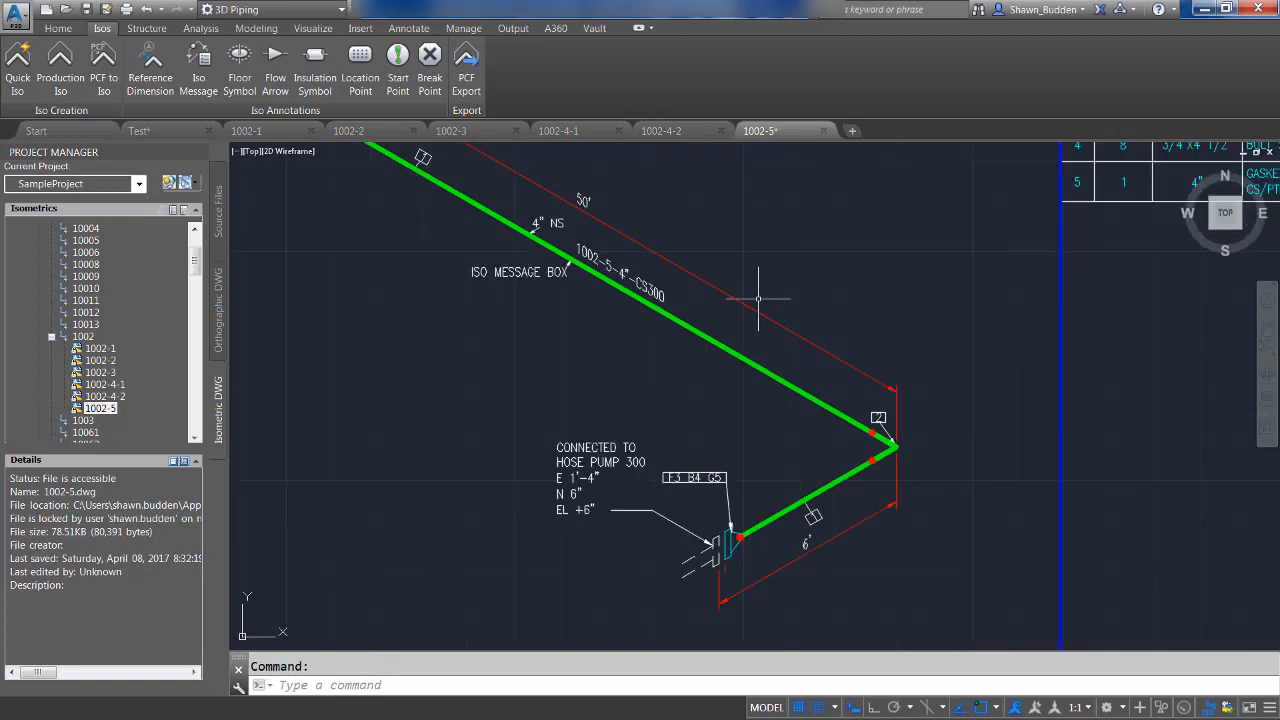
{"action": "middle_click_drag", "start_coordinate": [660, 317], "coordinate": [651, 367]}
{"action": "scroll", "coordinate": [512, 328], "scroll_direction": "up", "scroll_amount": 4}
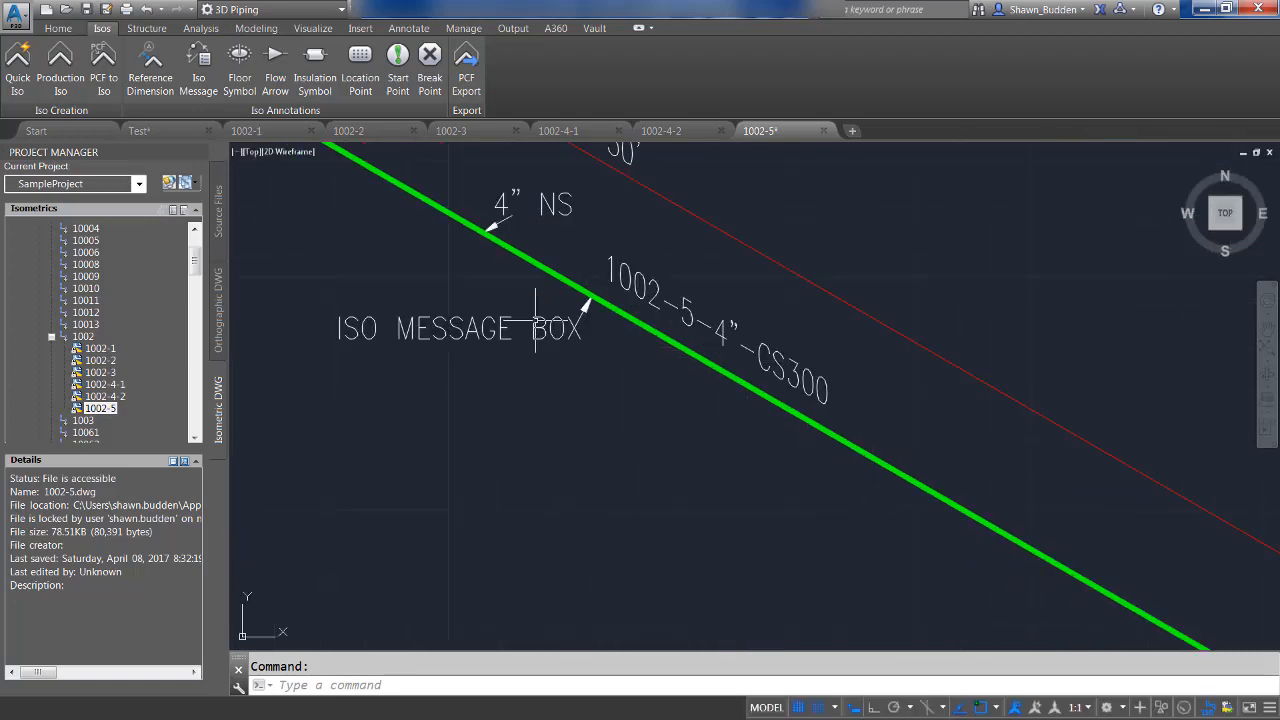
{"action": "scroll", "coordinate": [512, 328], "scroll_direction": "down", "scroll_amount": 5}
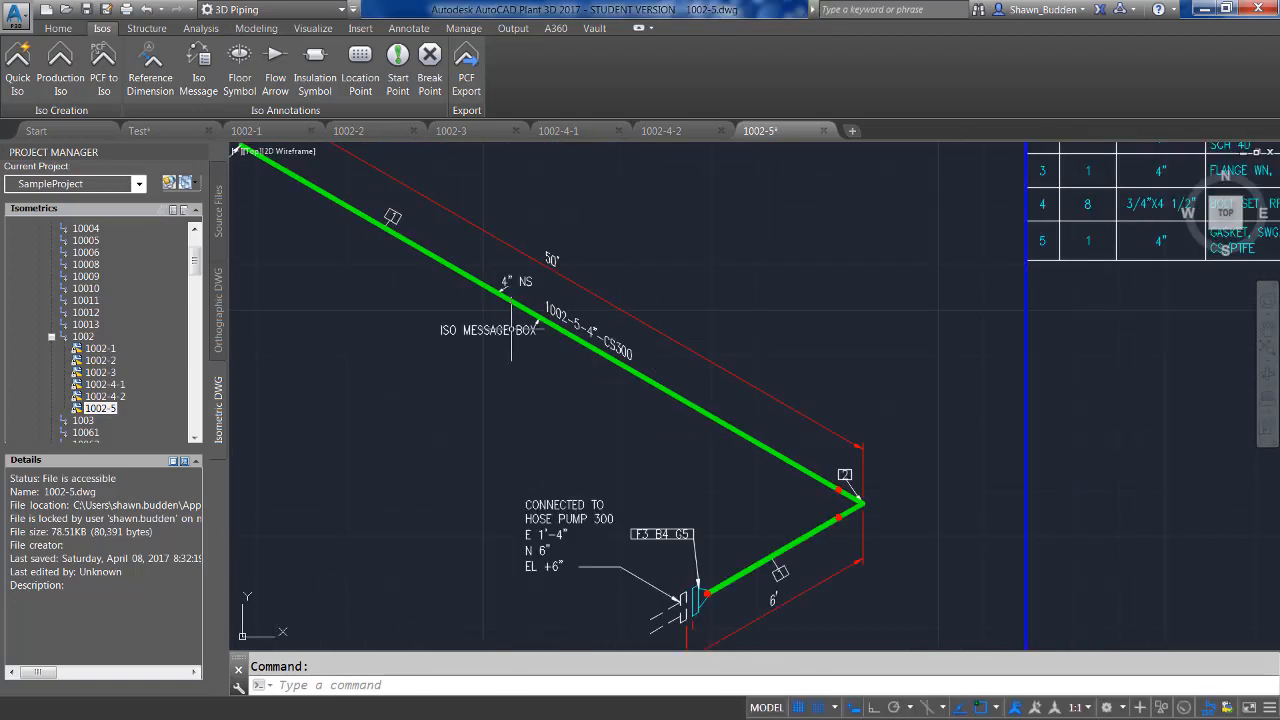
{"action": "scroll", "coordinate": [500, 315], "scroll_direction": "down", "scroll_amount": 2}
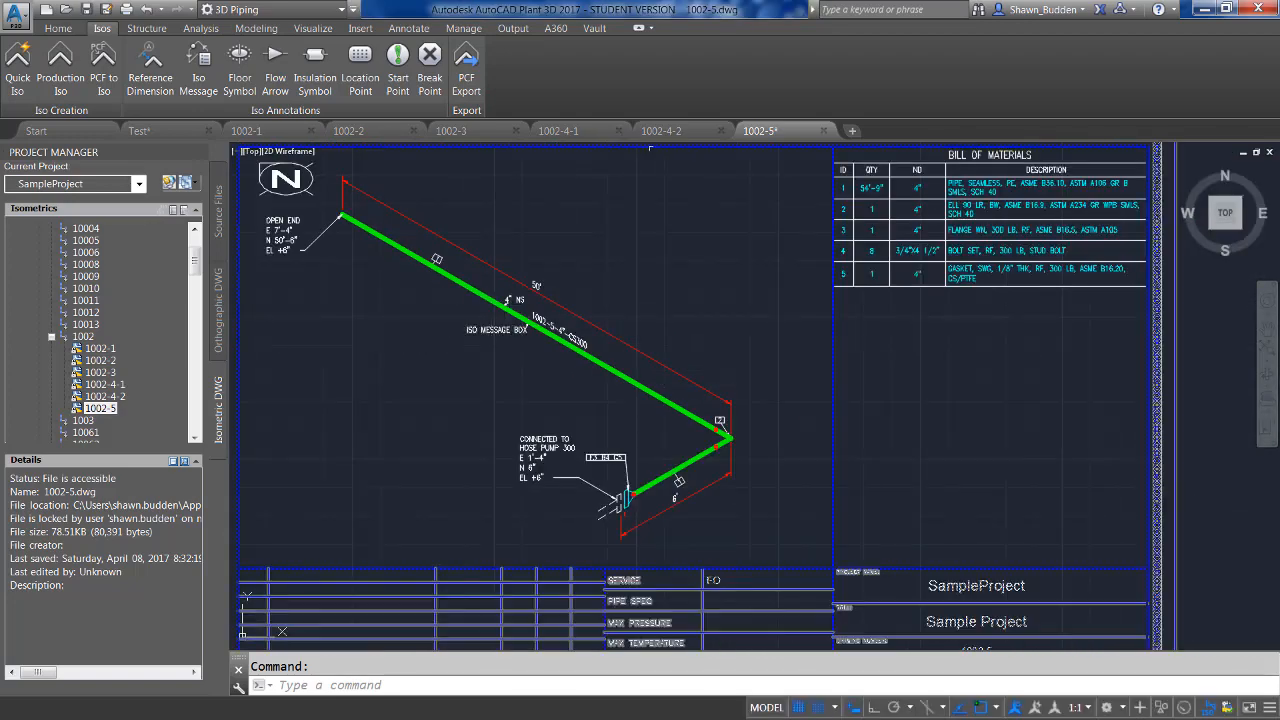
- Examine the continuation note, tee and pipe runs on drawing 1002-4-2
{"action": "left_click", "coordinate": [680, 135]}
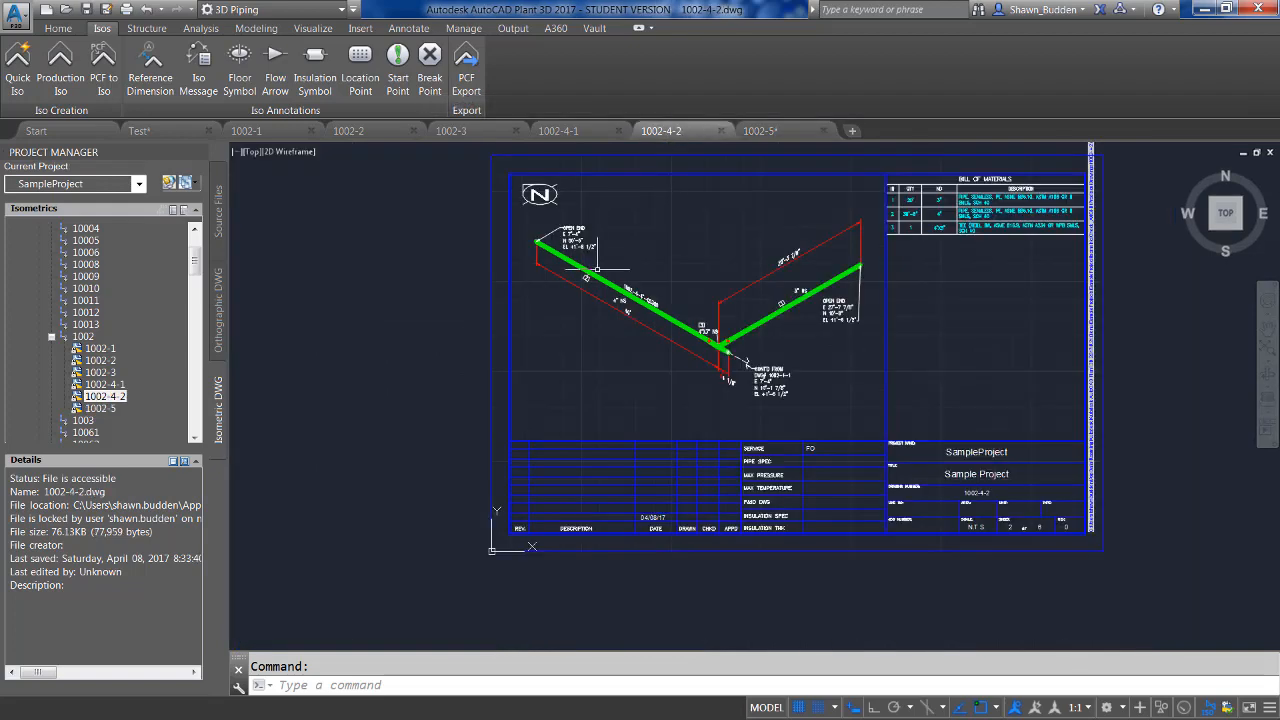
{"action": "scroll", "coordinate": [718, 330], "scroll_direction": "up", "scroll_amount": 2}
{"action": "scroll", "coordinate": [718, 330], "scroll_direction": "up", "scroll_amount": 2}
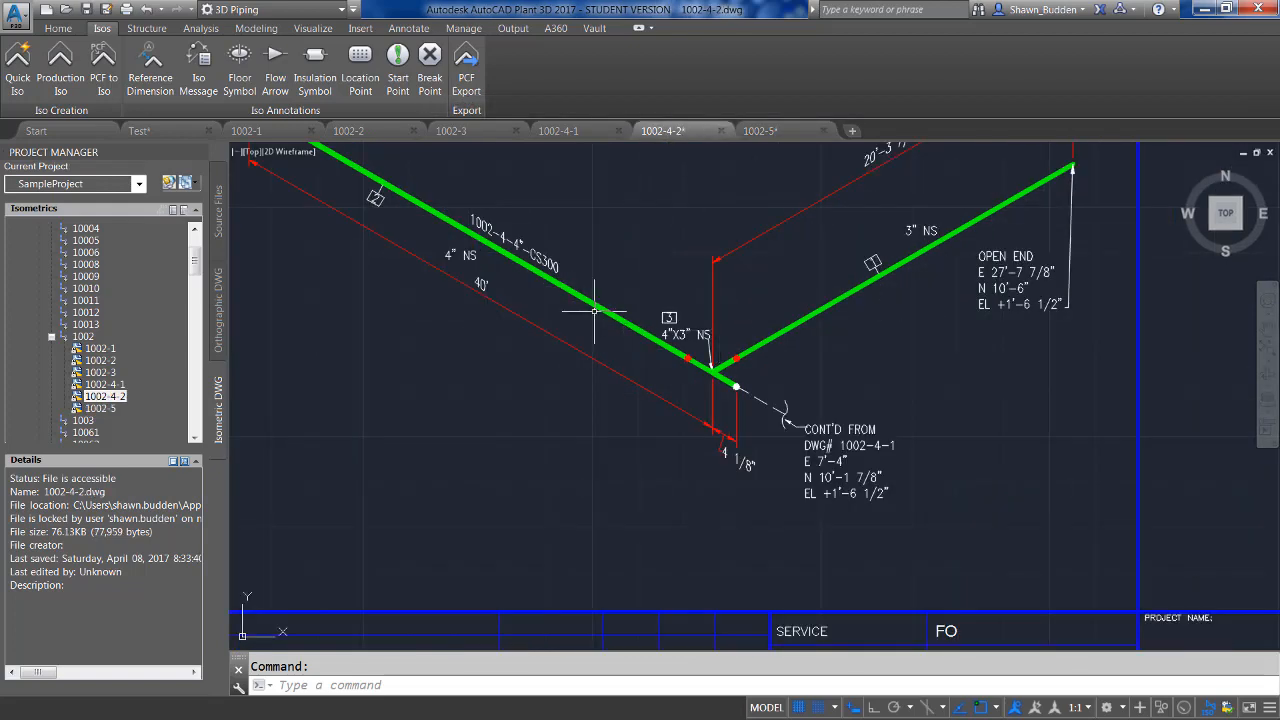
{"action": "middle_click_drag", "start_coordinate": [595, 326], "coordinate": [704, 366]}
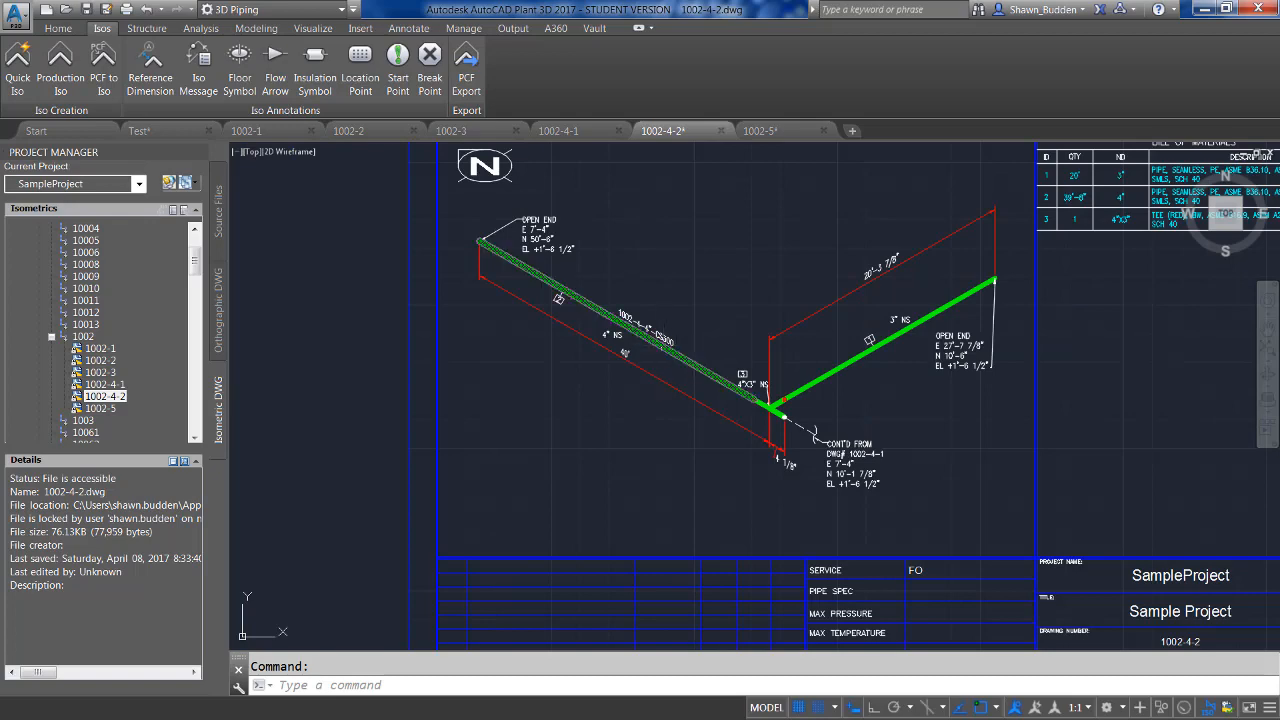
{"action": "mouse_move", "coordinate": [663, 358]}
{"action": "middle_mouse_down"}
{"action": "mouse_move", "coordinate": [646, 403]}
{"action": "mouse_move", "coordinate": [635, 400]}
{"action": "middle_mouse_up"}
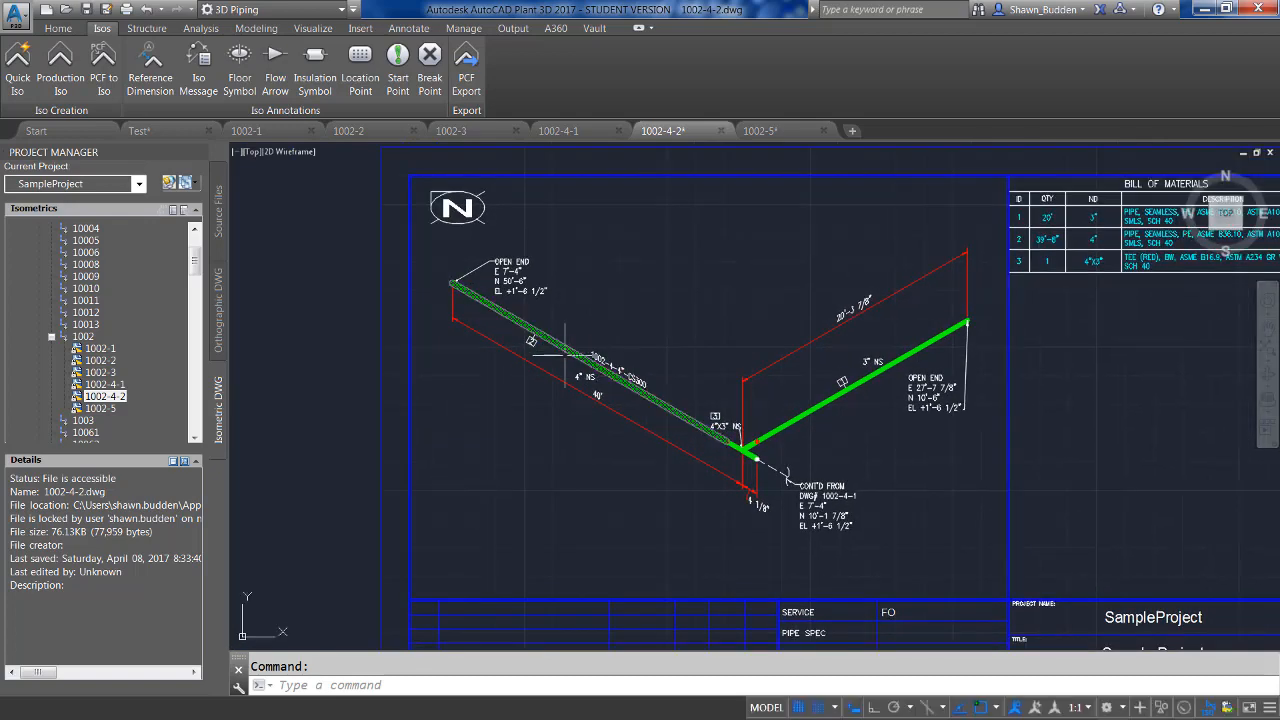
- Examine the pipe run, elbow and pump connection on drawing 1002-4-1
{"action": "left_click", "coordinate": [558, 130]}
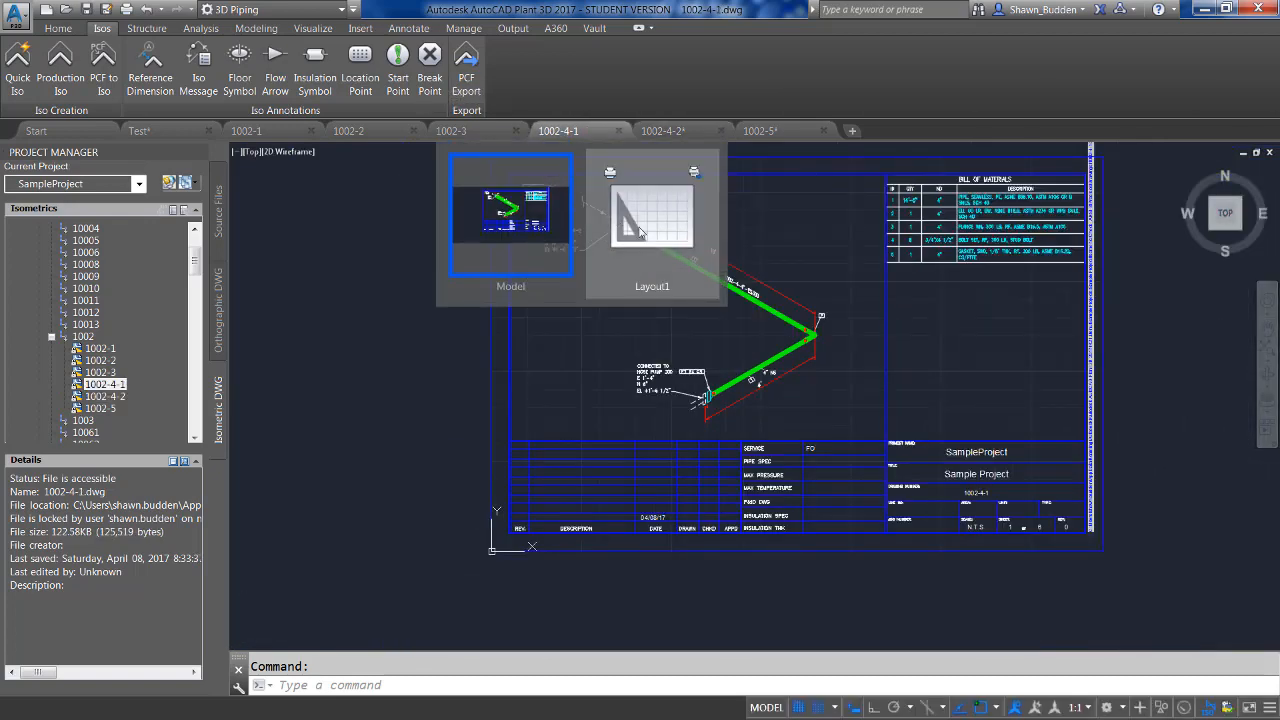
{"action": "scroll", "coordinate": [735, 318], "scroll_direction": "up", "scroll_amount": 4}
{"action": "middle_click_drag", "start_coordinate": [705, 338], "coordinate": [741, 480]}
{"action": "mouse_move", "coordinate": [577, 400]}
{"action": "middle_mouse_down"}
{"action": "mouse_move", "coordinate": [575, 385]}
{"action": "mouse_move", "coordinate": [634, 477]}
{"action": "mouse_move", "coordinate": [651, 466]}
{"action": "mouse_move", "coordinate": [561, 366]}
{"action": "mouse_move", "coordinate": [553, 320]}
{"action": "middle_mouse_up"}
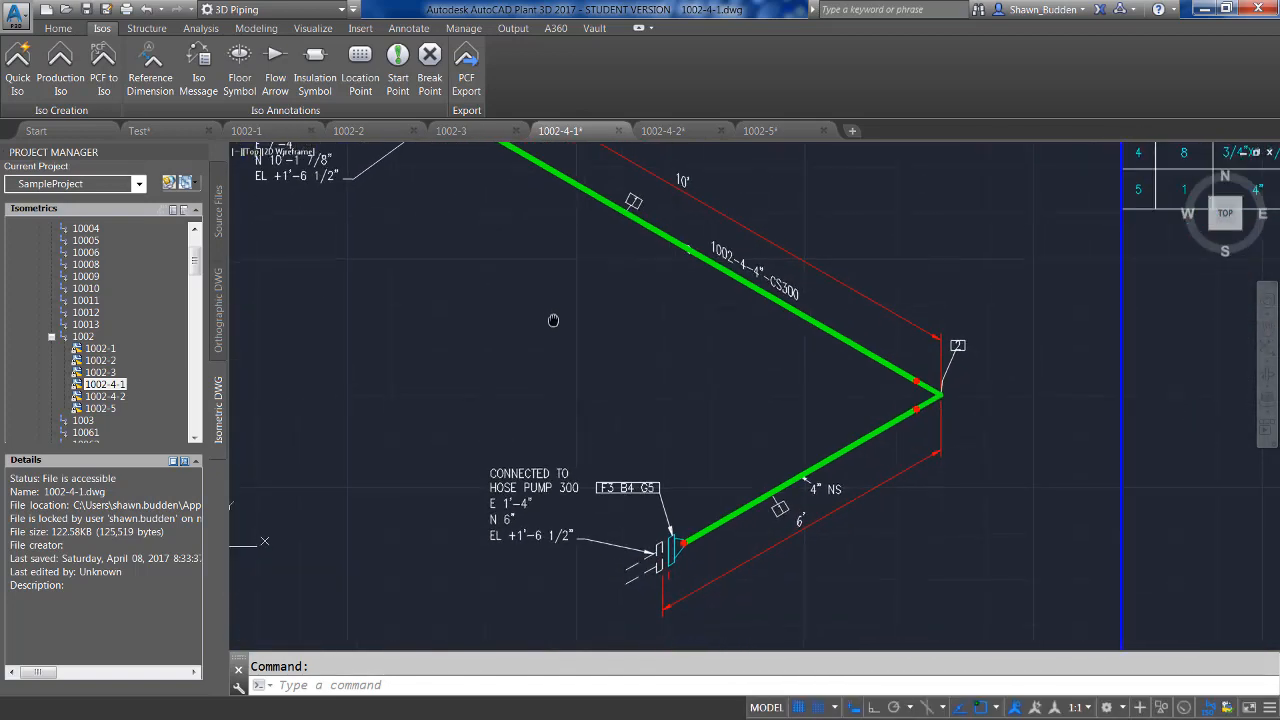
- Examine the vertical pipe and its line label on drawing 1002-3
{"action": "left_click", "coordinate": [451, 131]}
{"action": "middle_click_drag", "start_coordinate": [631, 294], "coordinate": [633, 342]}
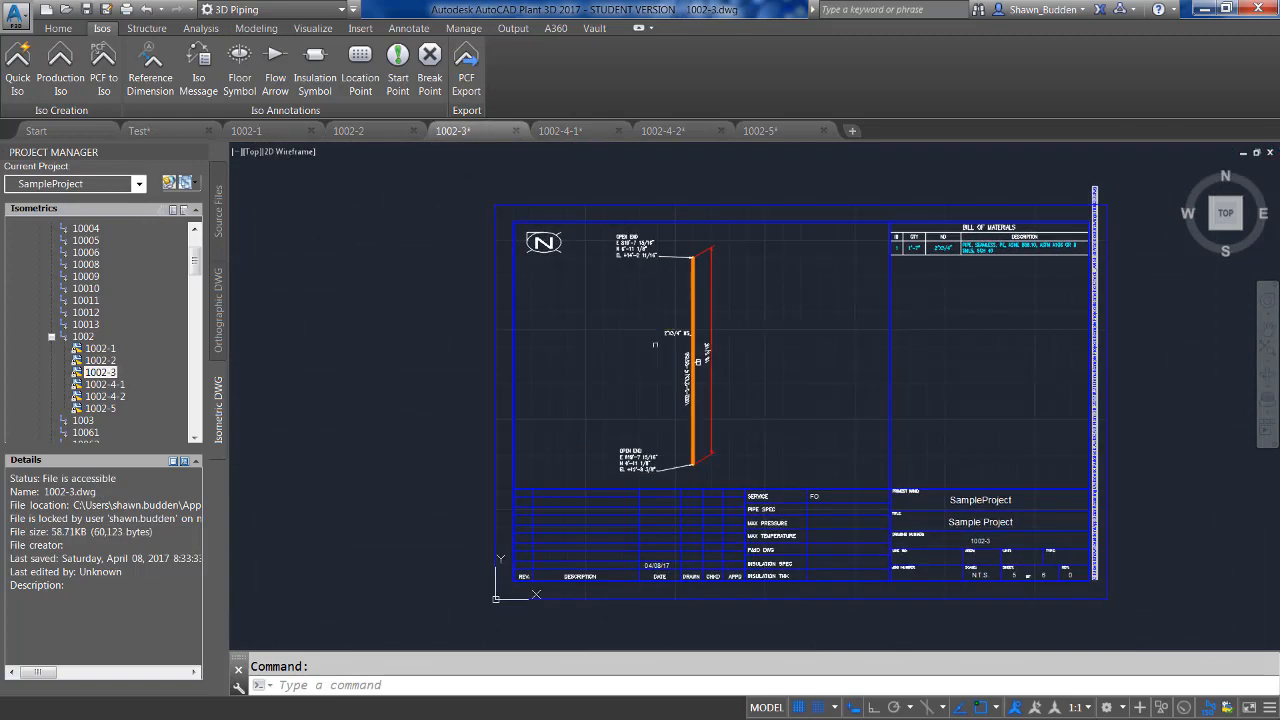
{"action": "scroll", "coordinate": [656, 330], "scroll_direction": "up", "scroll_amount": 5}
{"action": "mouse_move", "coordinate": [680, 385]}
{"action": "middle_mouse_down"}
{"action": "mouse_move", "coordinate": [684, 445]}
{"action": "mouse_move", "coordinate": [781, 280]}
{"action": "middle_mouse_up"}
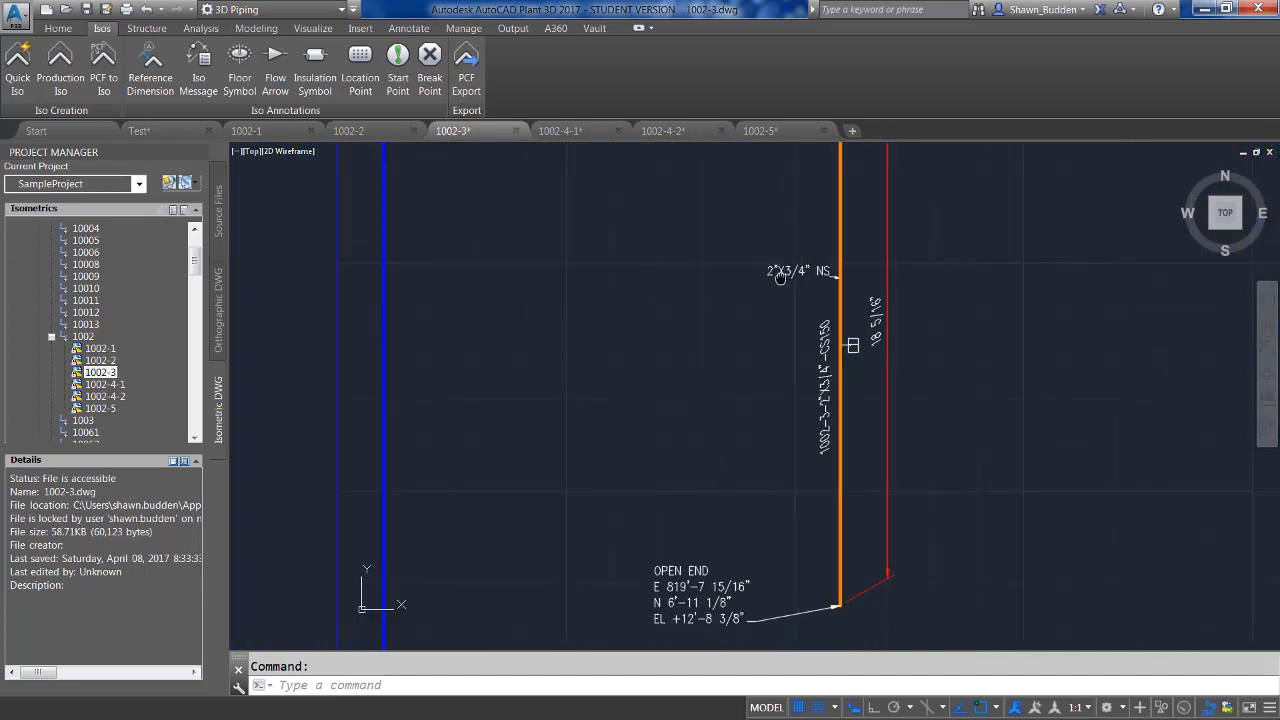
- Examine the 24" pipe's annotations and both end connections on drawing 1002-2
{"action": "left_click", "coordinate": [370, 132]}
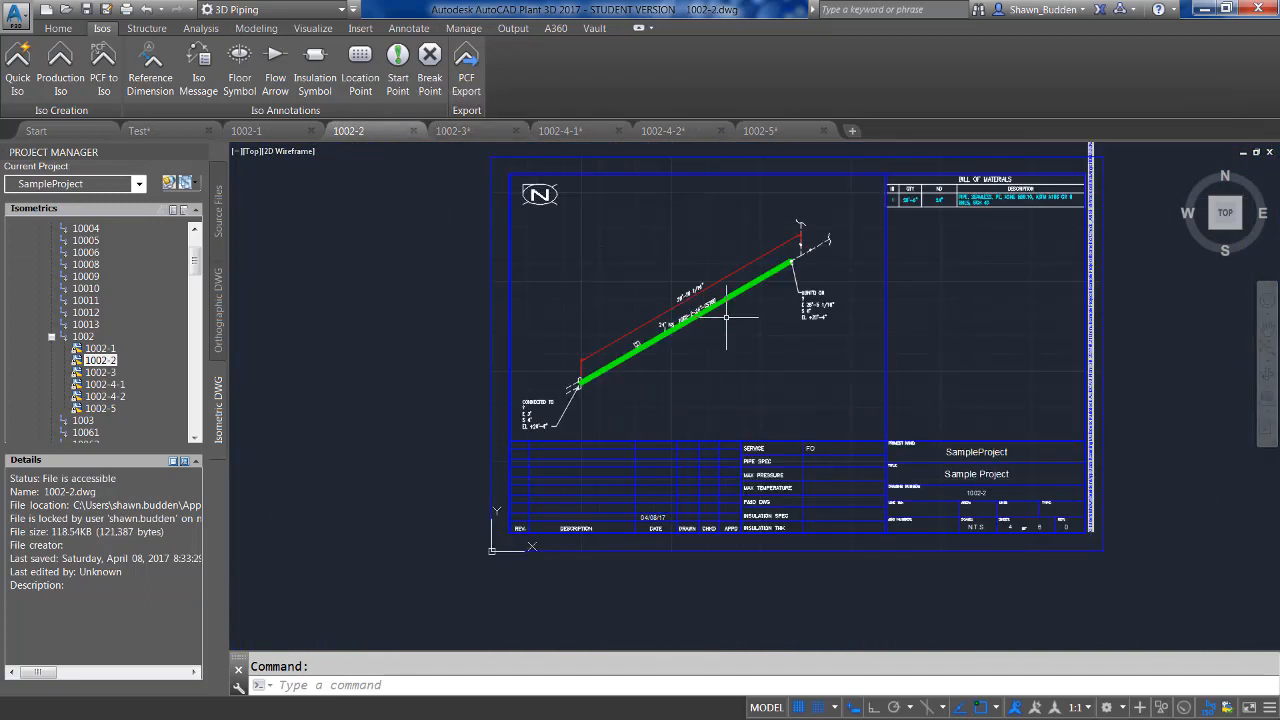
{"action": "scroll", "coordinate": [727, 317], "scroll_direction": "up", "scroll_amount": 5}
{"action": "middle_click_drag", "start_coordinate": [680, 383], "coordinate": [751, 431]}
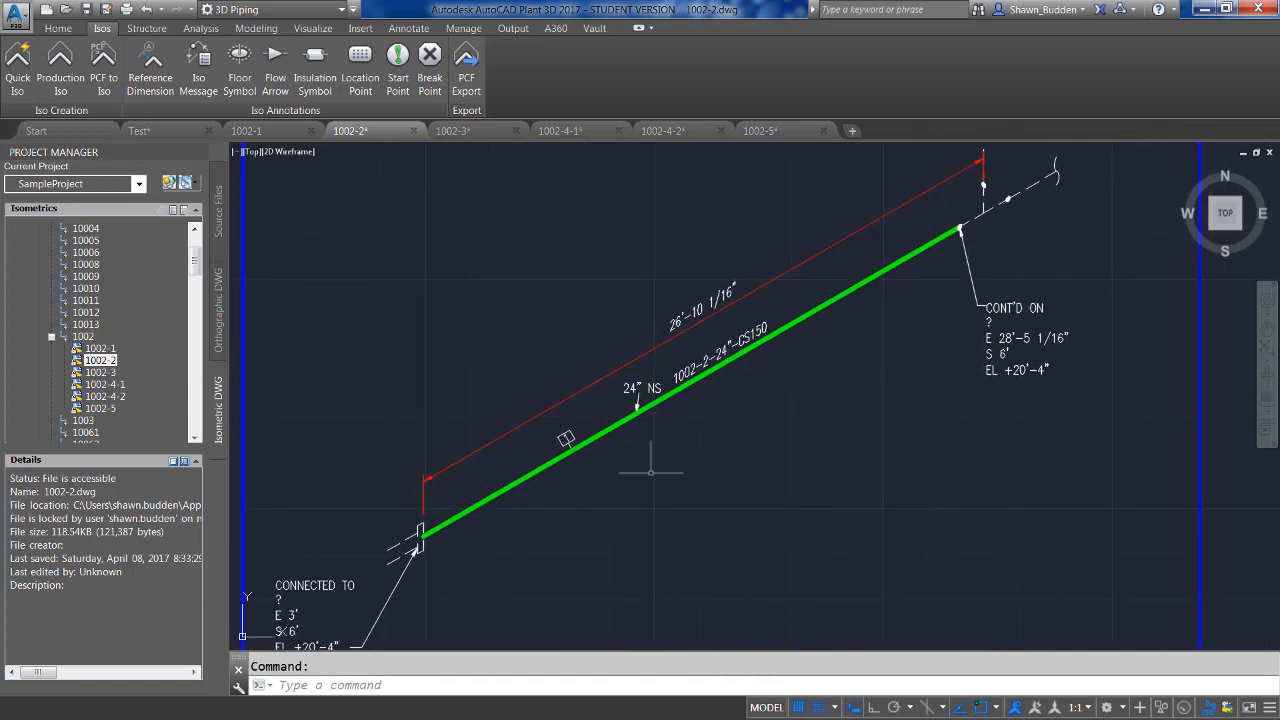
{"action": "middle_click_drag", "start_coordinate": [604, 514], "coordinate": [703, 466]}
{"action": "scroll", "coordinate": [703, 466], "scroll_direction": "up", "scroll_amount": 2}
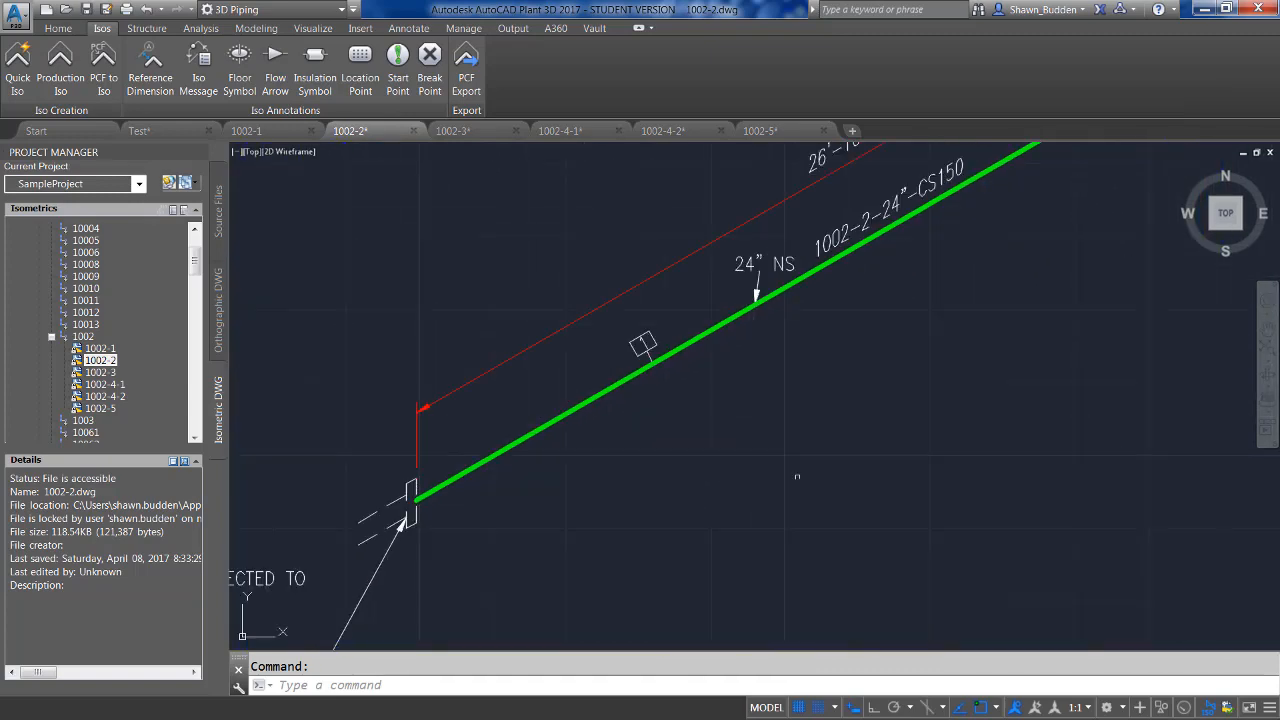
{"action": "middle_click_drag", "start_coordinate": [846, 471], "coordinate": [649, 569]}
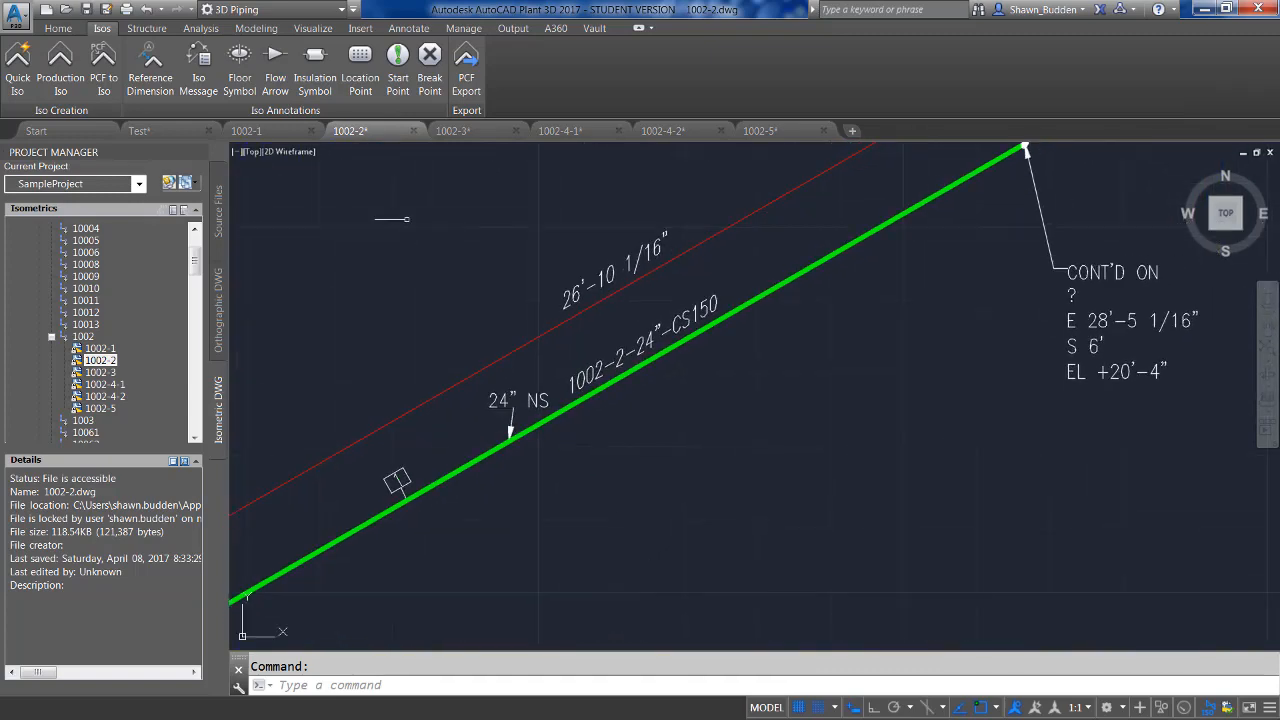
- Examine the dimensions, tee connections and bill of materials on drawing 1002-1
{"action": "left_click", "coordinate": [276, 131]}
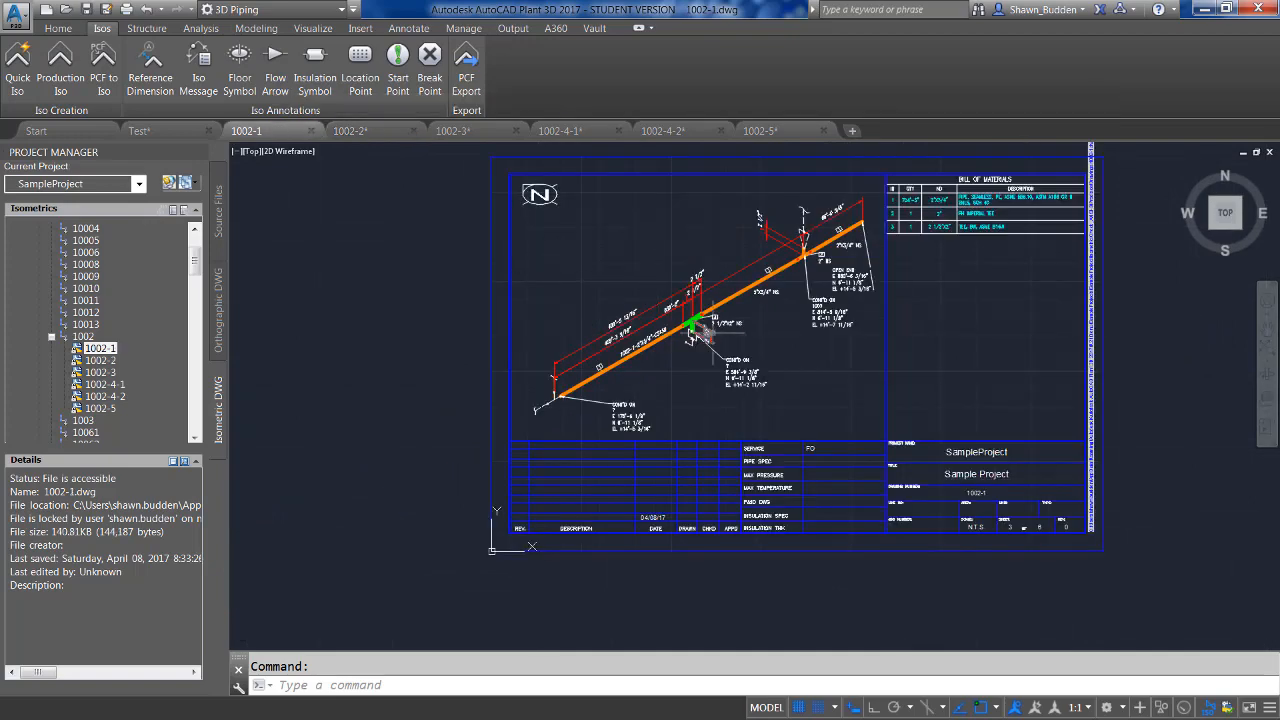
{"action": "scroll", "coordinate": [710, 335], "scroll_direction": "up", "scroll_amount": 2}
{"action": "scroll", "coordinate": [620, 340], "scroll_direction": "up", "scroll_amount": 3}
{"action": "scroll", "coordinate": [565, 315], "scroll_direction": "up", "scroll_amount": 2}
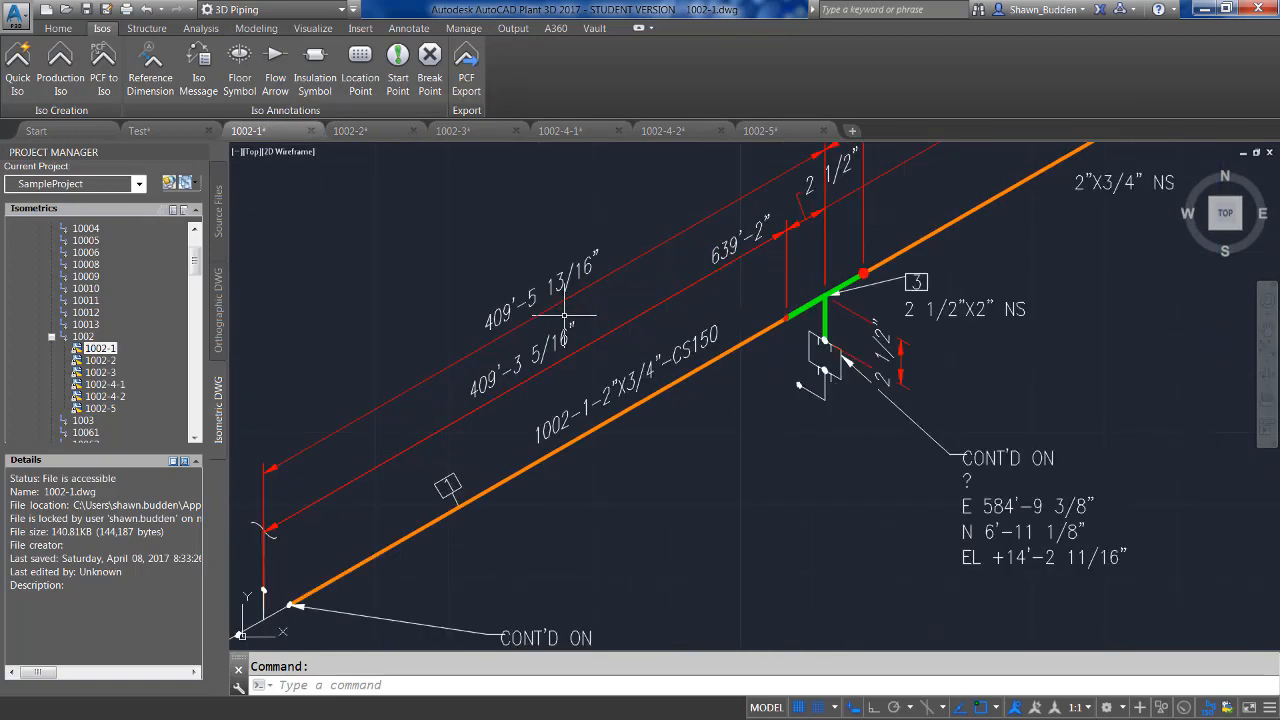
{"action": "scroll", "coordinate": [561, 320], "scroll_direction": "down", "scroll_amount": 2}
{"action": "mouse_move", "coordinate": [561, 320]}
{"action": "middle_mouse_down"}
{"action": "mouse_move", "coordinate": [450, 463]}
{"action": "mouse_move", "coordinate": [371, 510]}
{"action": "middle_mouse_up"}
{"action": "middle_click_drag", "start_coordinate": [842, 470], "coordinate": [579, 452]}
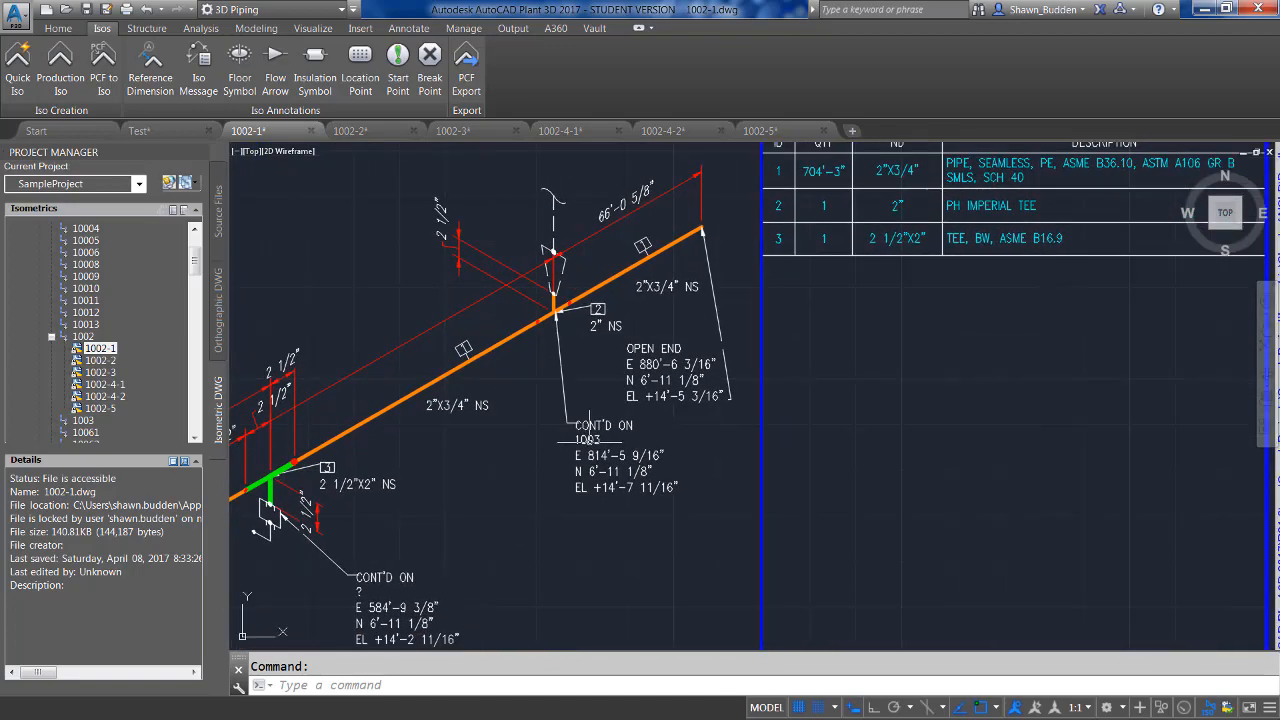
{"action": "middle_click_drag", "start_coordinate": [921, 365], "coordinate": [909, 424]}
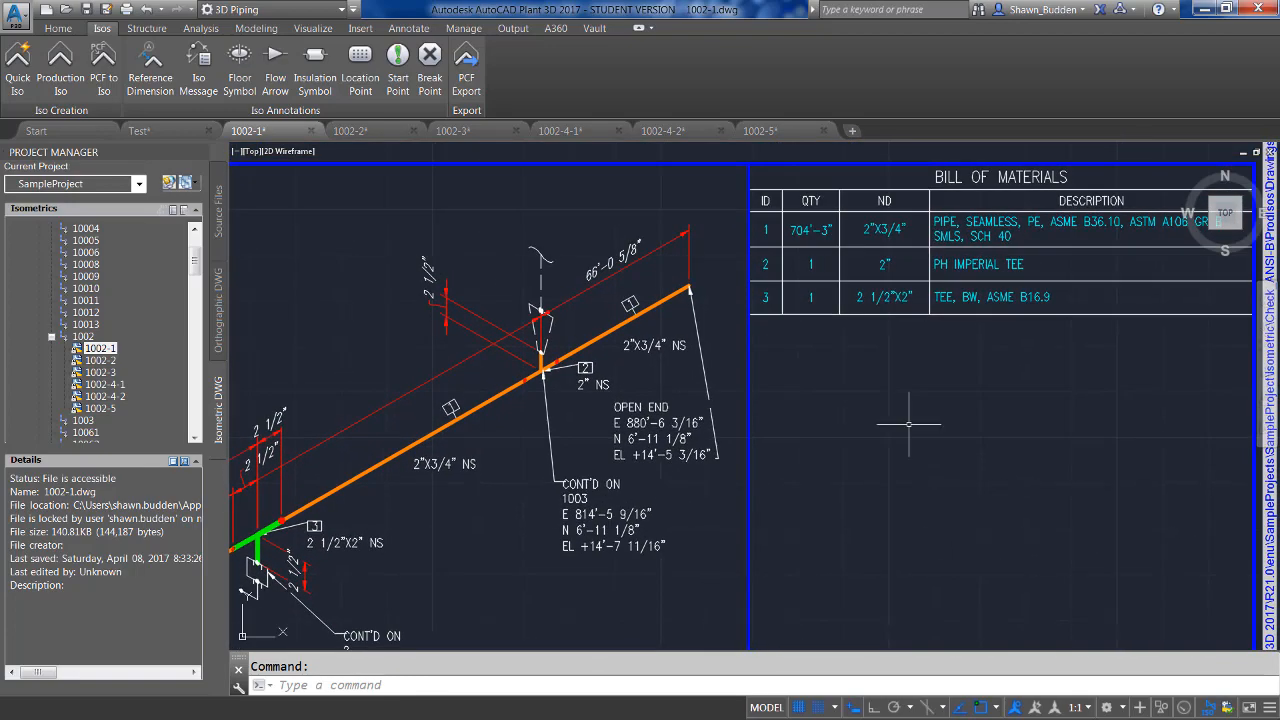